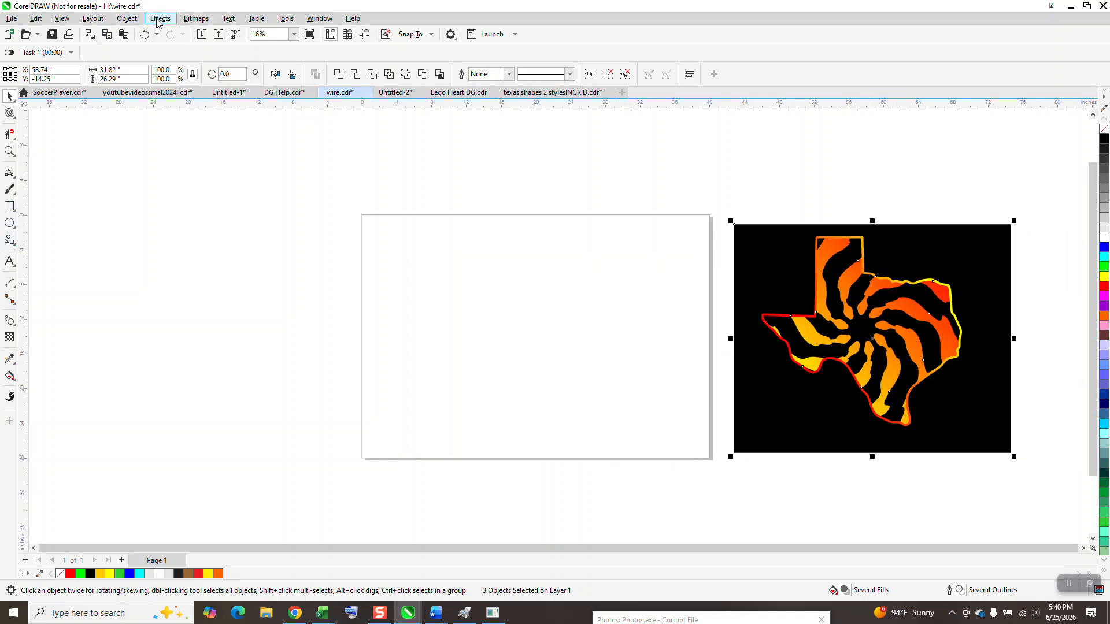
- Create a new symmetry from the selected Texas artwork, mirrored across a single vertical line, and finish editing it
{"action": "left_click", "coordinate": [128, 19]}
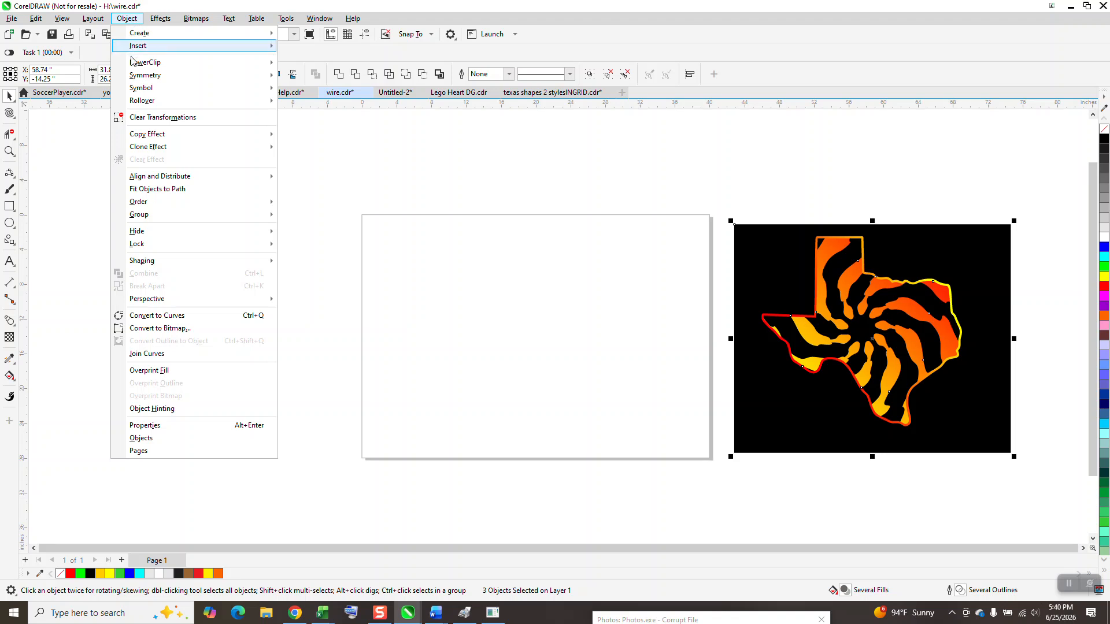
{"action": "mouse_move", "coordinate": [136, 75]}
{"action": "left_click", "coordinate": [303, 77]}
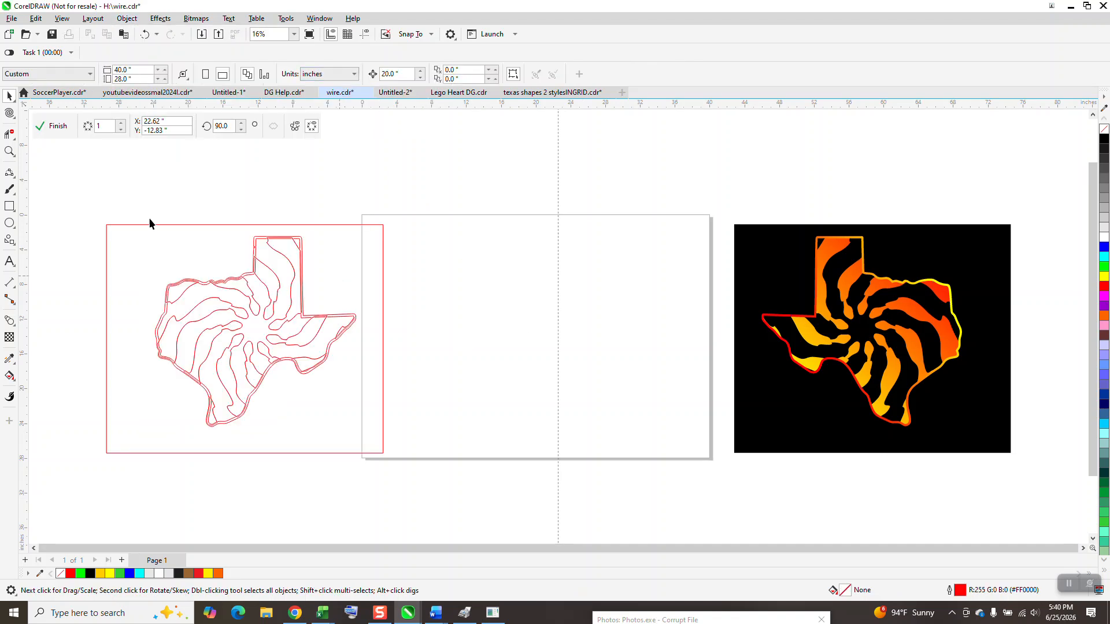
{"action": "left_click", "coordinate": [58, 126]}
- Try deleting the mirrored Texas artwork and undo the deletion
{"action": "left_click_drag", "start_coordinate": [68, 174], "coordinate": [467, 502]}
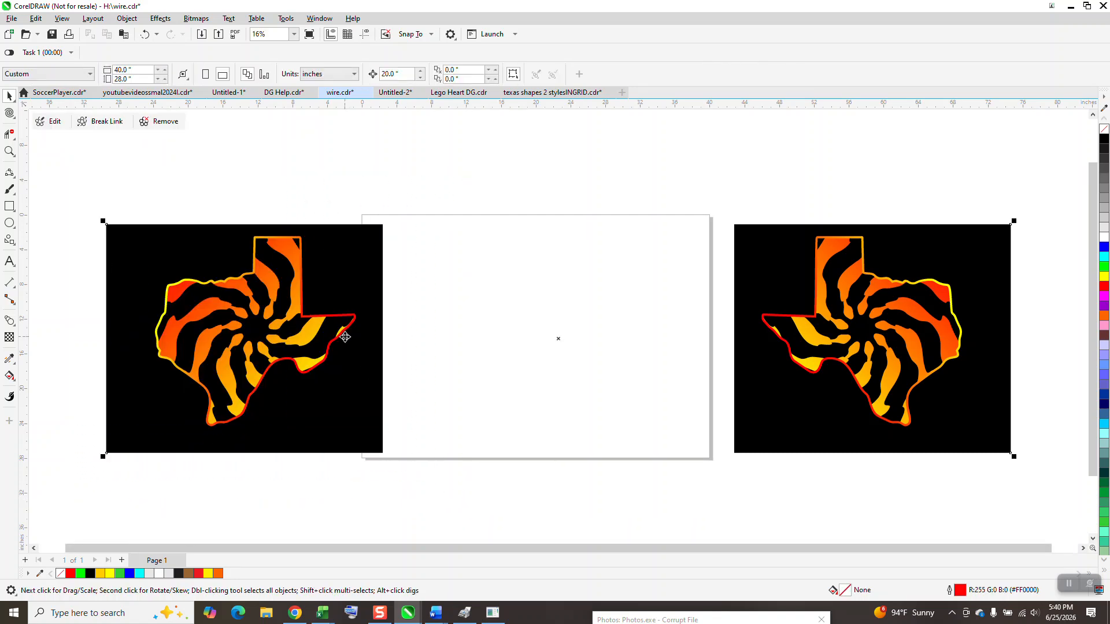
{"action": "key", "text": "Delete"}
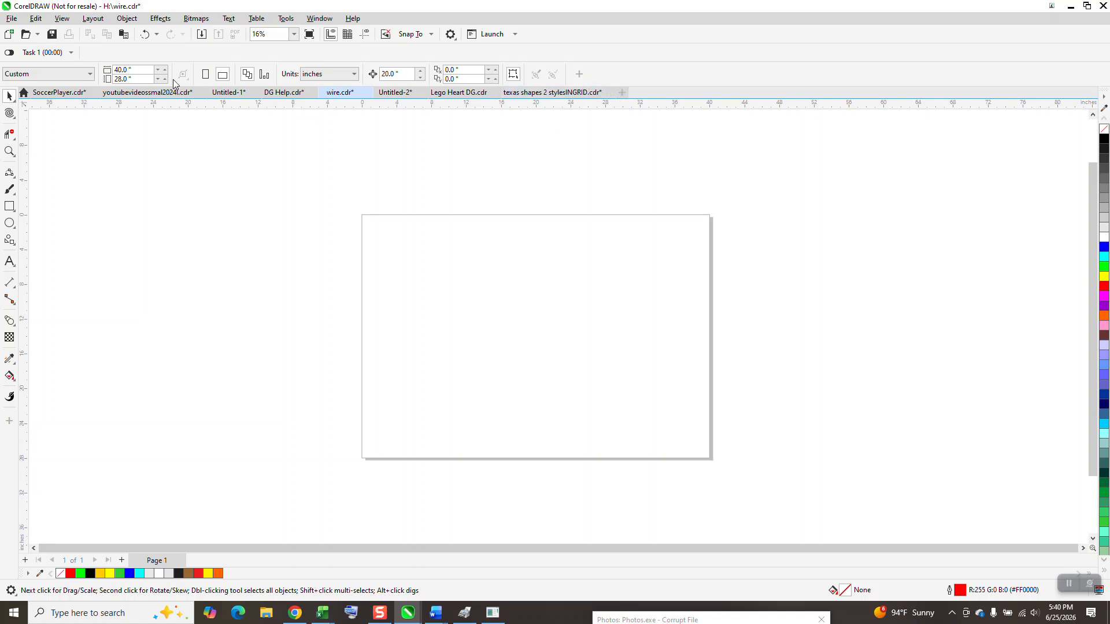
{"action": "left_click", "coordinate": [140, 34]}
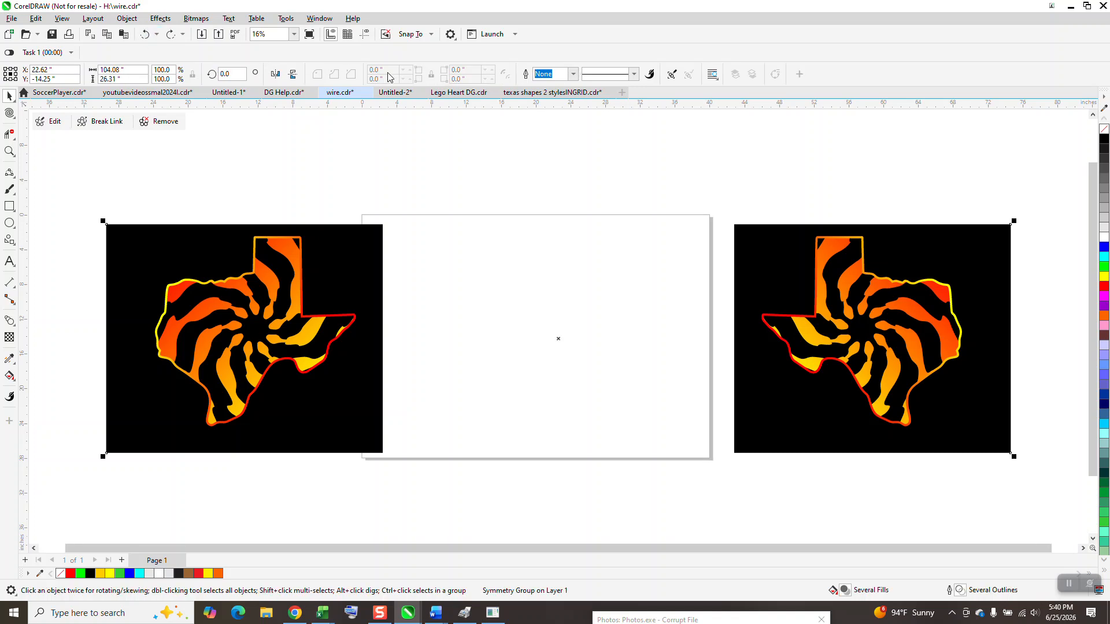
- Create a new 40 × 28 inch landscape RGB document at 300 dpi and start a new symmetry in it
{"action": "left_click", "coordinate": [623, 94]}
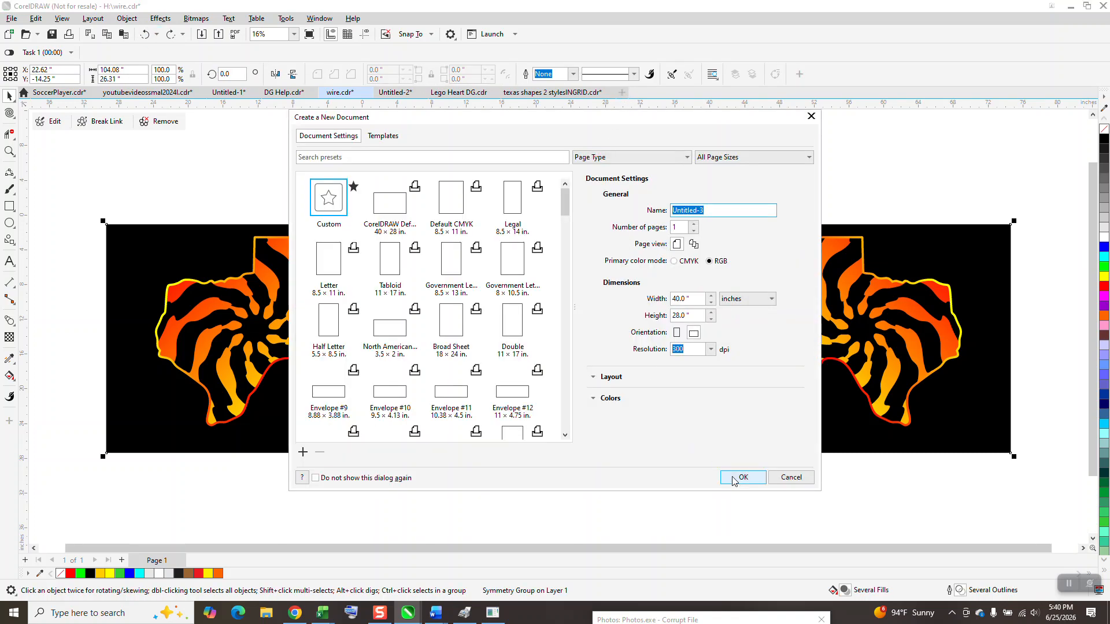
{"action": "left_click", "coordinate": [737, 479]}
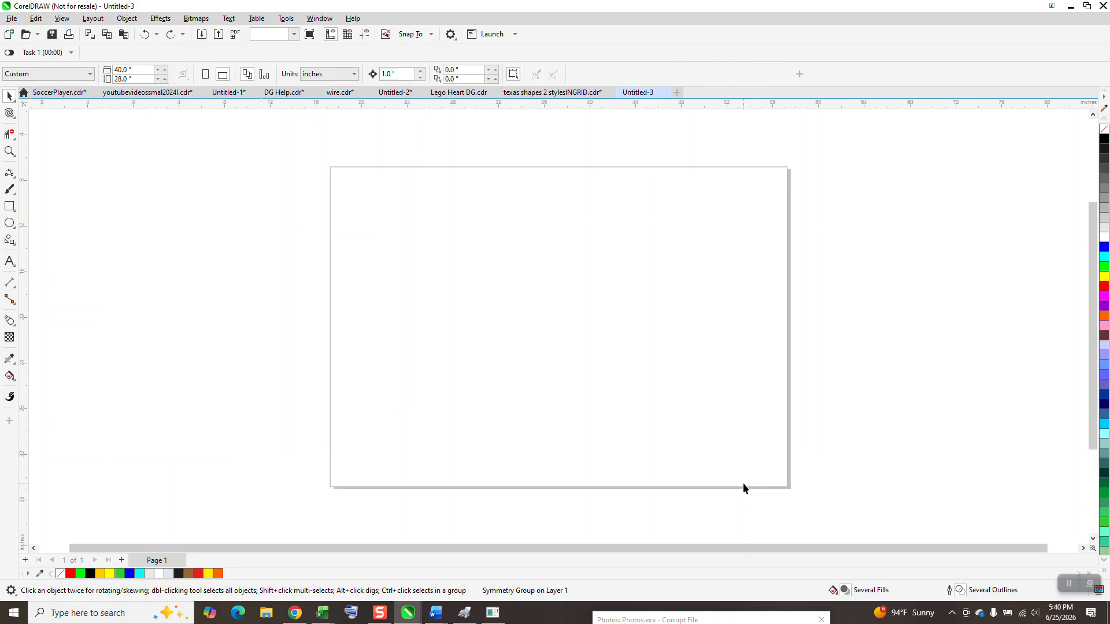
{"action": "left_click", "coordinate": [127, 18]}
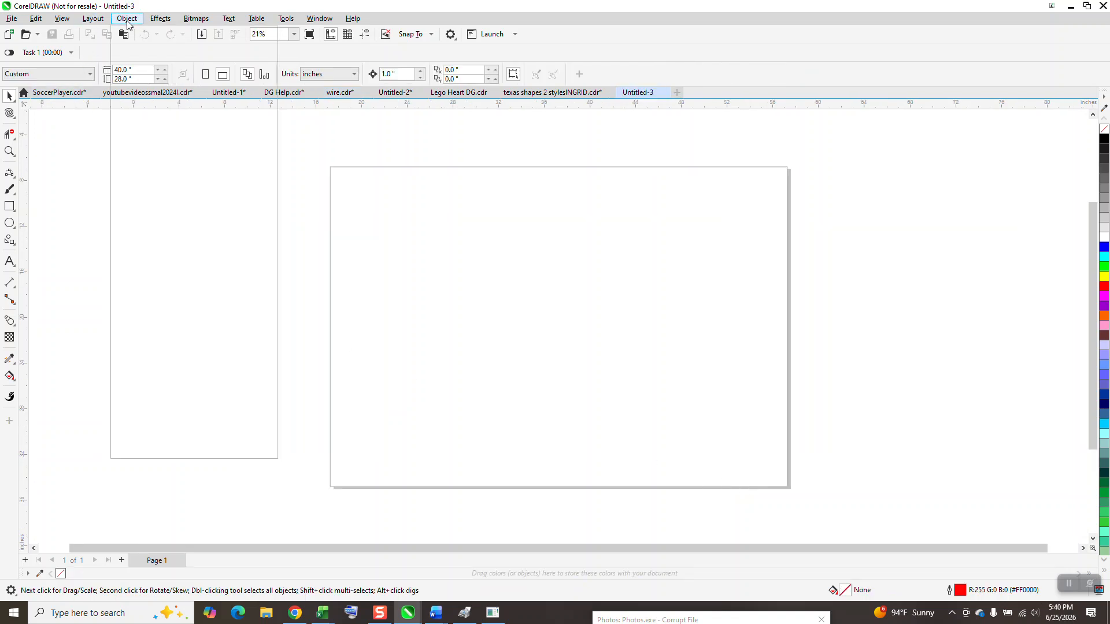
{"action": "mouse_move", "coordinate": [149, 76]}
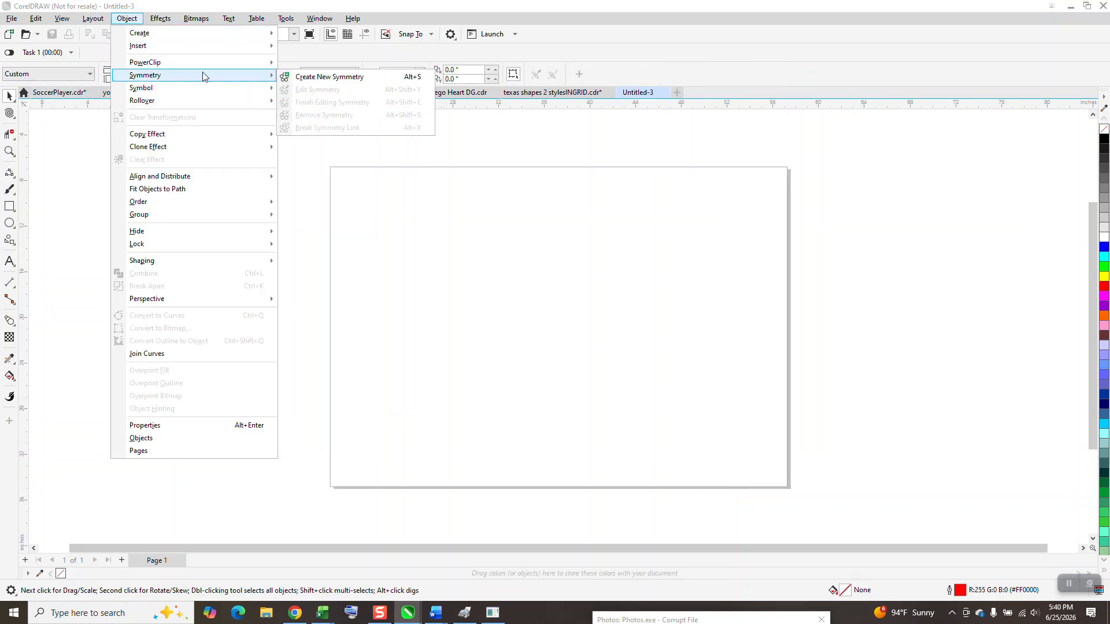
{"action": "left_click", "coordinate": [352, 78]}
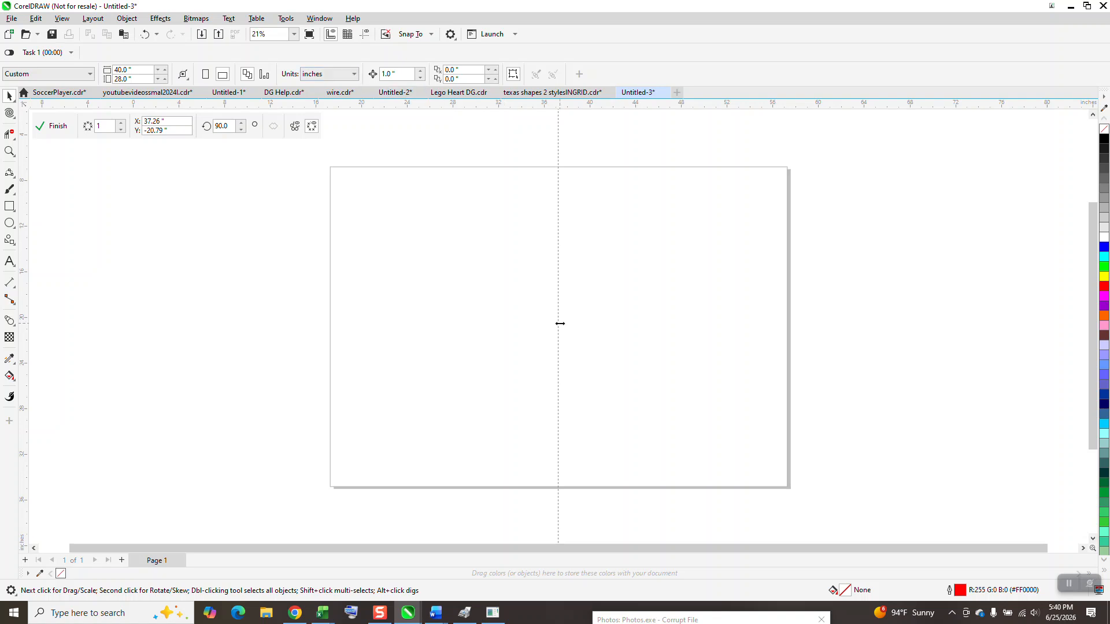
- Set the symmetry to 10 mirror lines crossing near the page center
{"action": "left_click", "coordinate": [560, 324]}
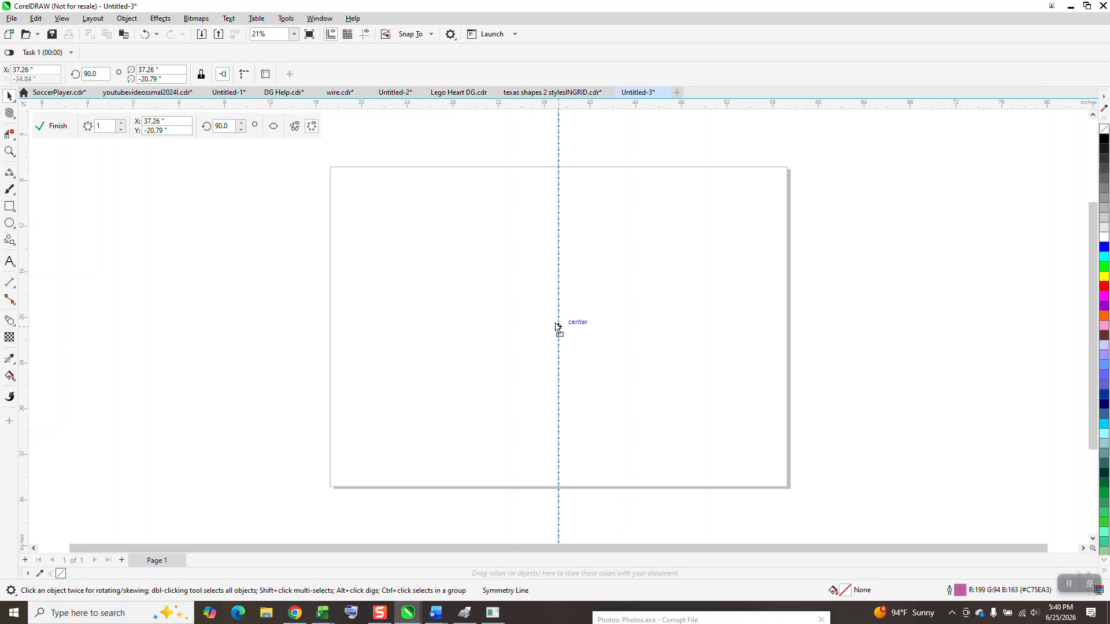
{"action": "left_click", "coordinate": [121, 123]}
{"action": "left_click", "coordinate": [120, 124]}
{"action": "left_click", "coordinate": [121, 123]}
{"action": "left_click", "coordinate": [121, 123]}
{"action": "left_click", "coordinate": [121, 123]}
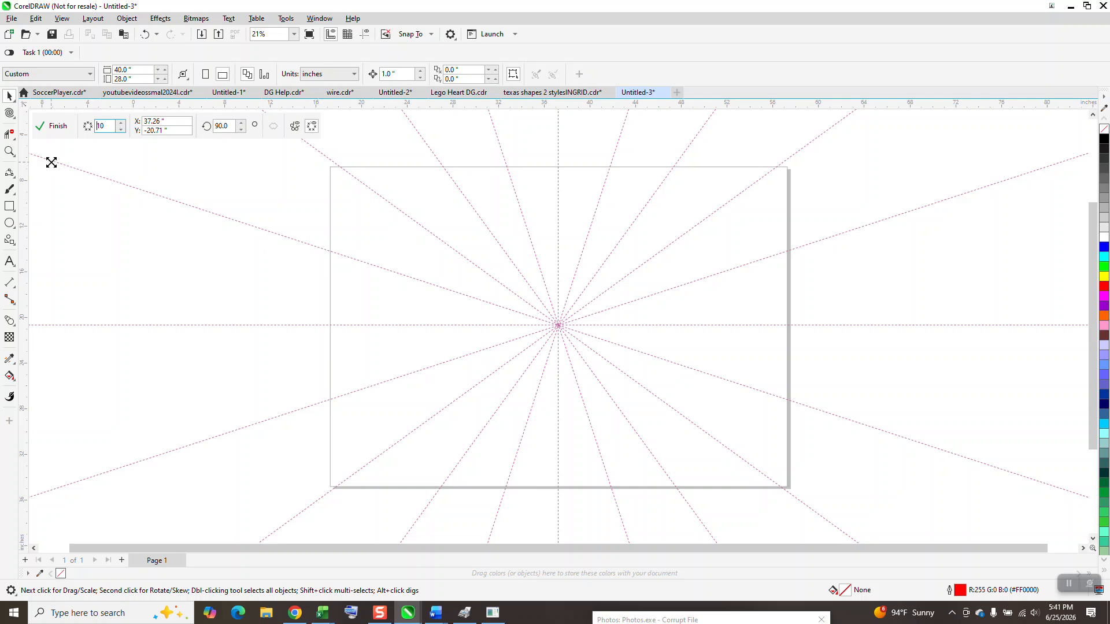
- Draw a connected zigzag of 2-Point Line segments, about 2.33 × 10.97 inches, from the page's upper edge toward the symmetry center, beside the vertical mirror line
{"action": "left_click", "coordinate": [9, 152]}
{"action": "left_click", "coordinate": [608, 378]}
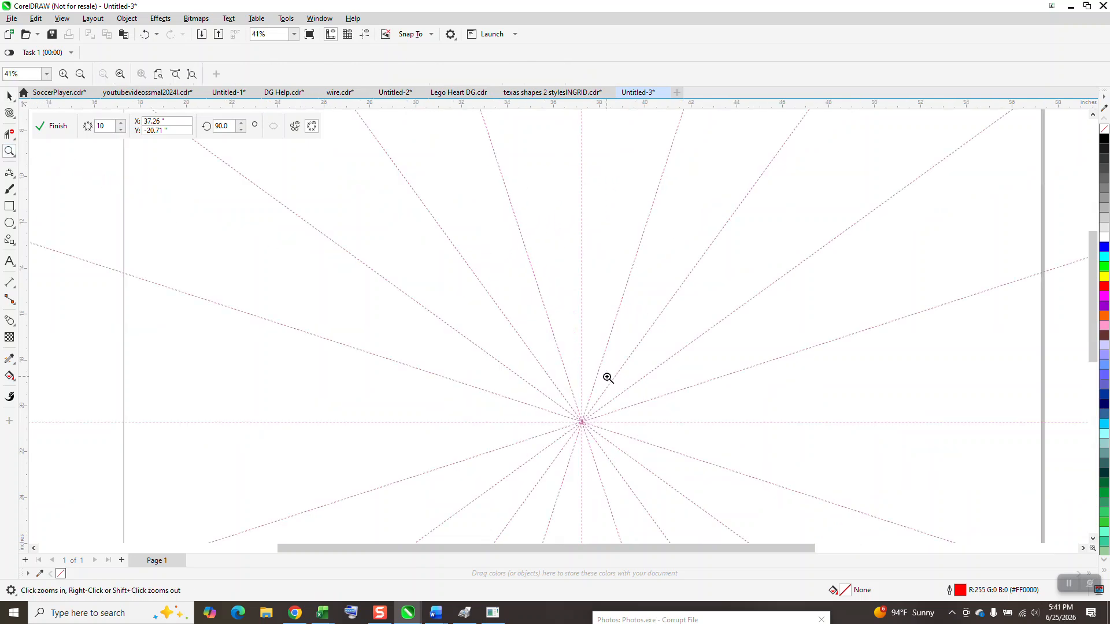
{"action": "scroll", "coordinate": [585, 211], "scroll_direction": "down", "scroll_amount": 1}
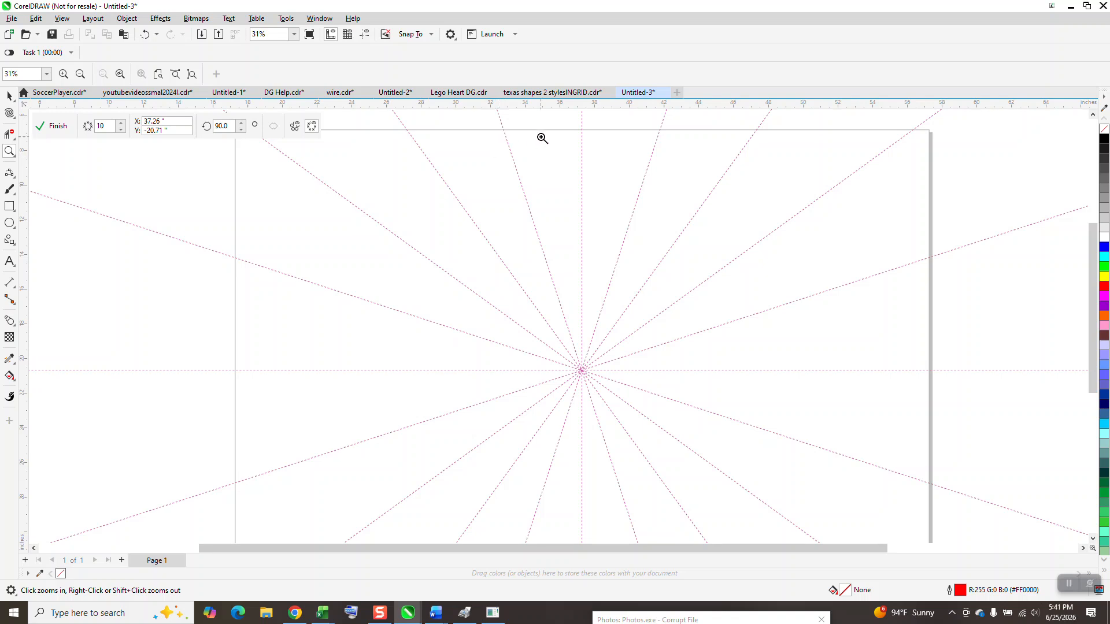
{"action": "left_click", "coordinate": [12, 176]}
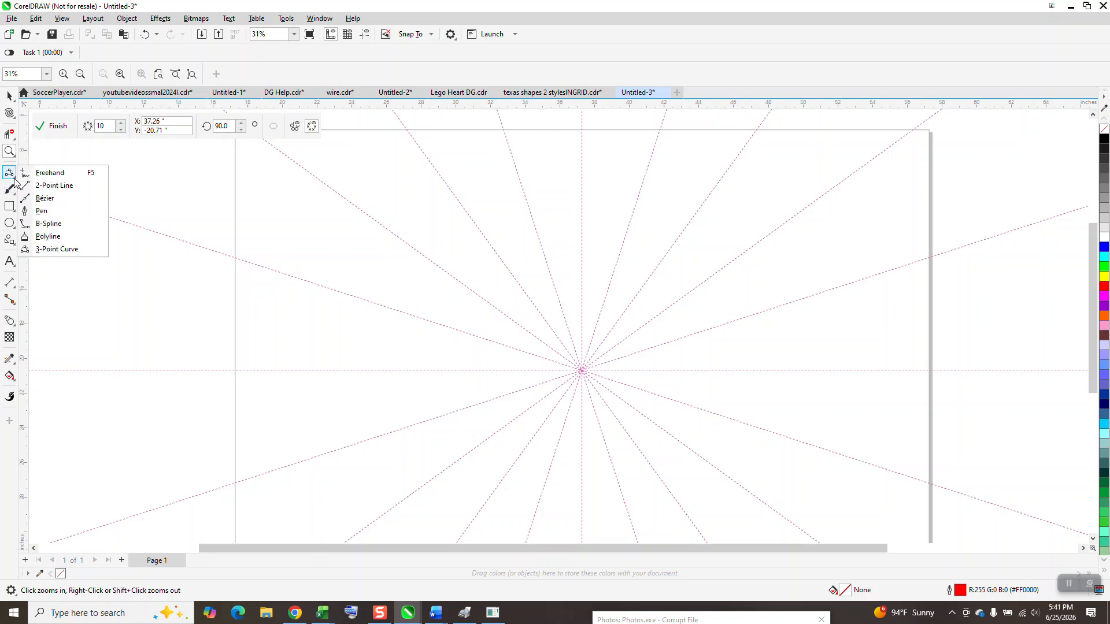
{"action": "left_click", "coordinate": [73, 185]}
{"action": "mouse_move", "coordinate": [556, 131]}
{"action": "left_mouse_down"}
{"action": "mouse_move", "coordinate": [537, 169]}
{"action": "mouse_move", "coordinate": [571, 192]}
{"action": "mouse_move", "coordinate": [556, 246]}
{"action": "mouse_move", "coordinate": [574, 269]}
{"action": "mouse_move", "coordinate": [577, 319]}
{"action": "left_mouse_up"}
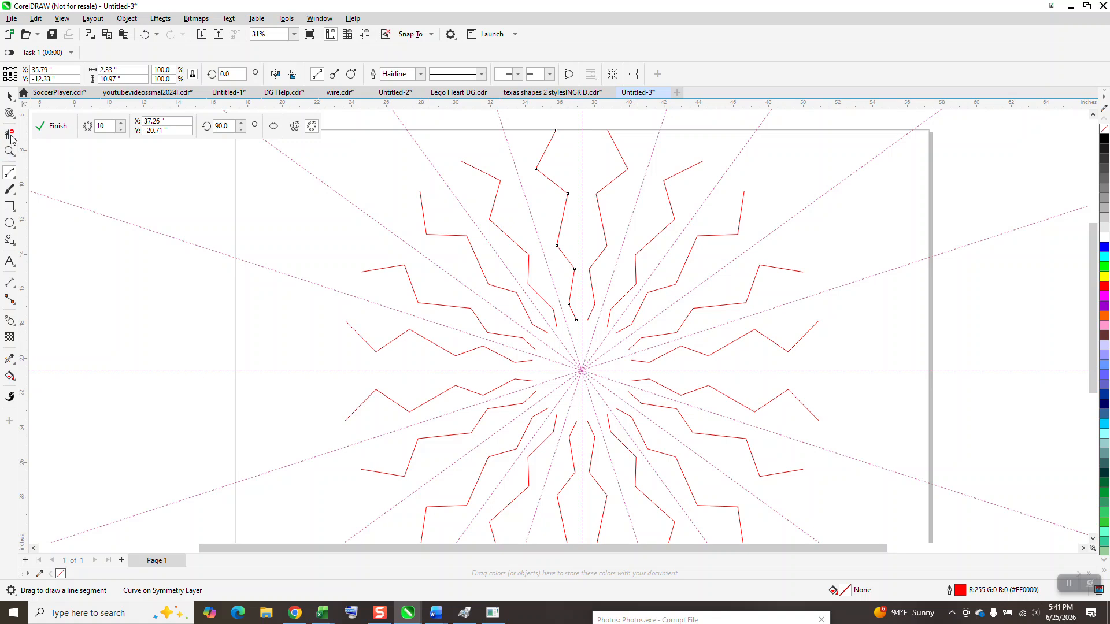
- Select all nodes of the zigzag with the Shape tool and convert its line segments to curves
{"action": "left_click", "coordinate": [15, 120]}
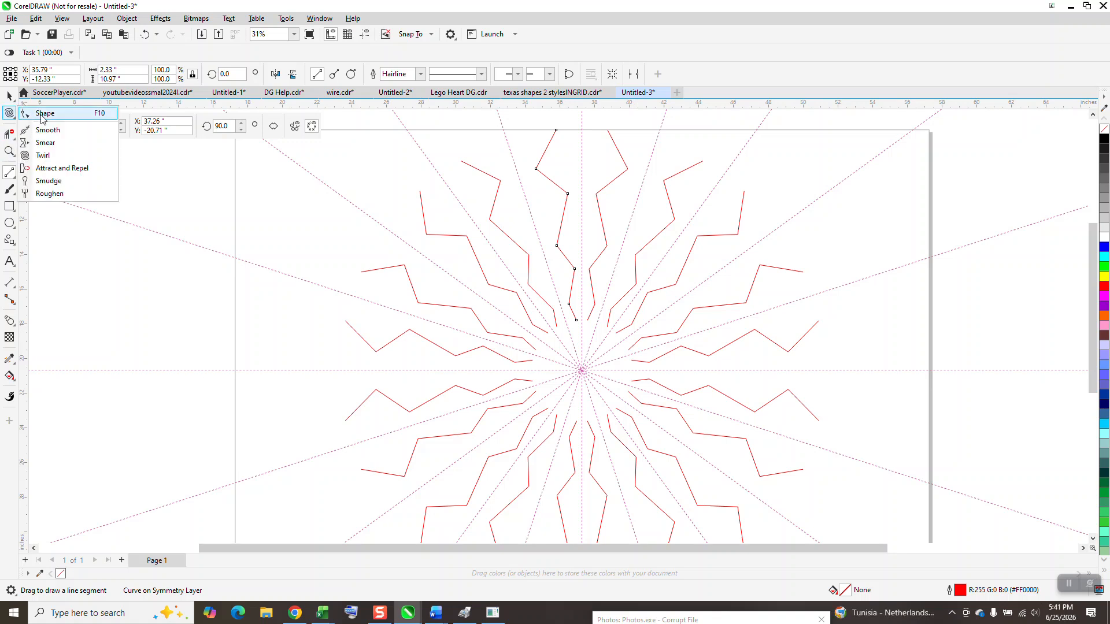
{"action": "left_click", "coordinate": [35, 110]}
{"action": "scroll", "coordinate": [508, 181], "scroll_direction": "down", "scroll_amount": 1}
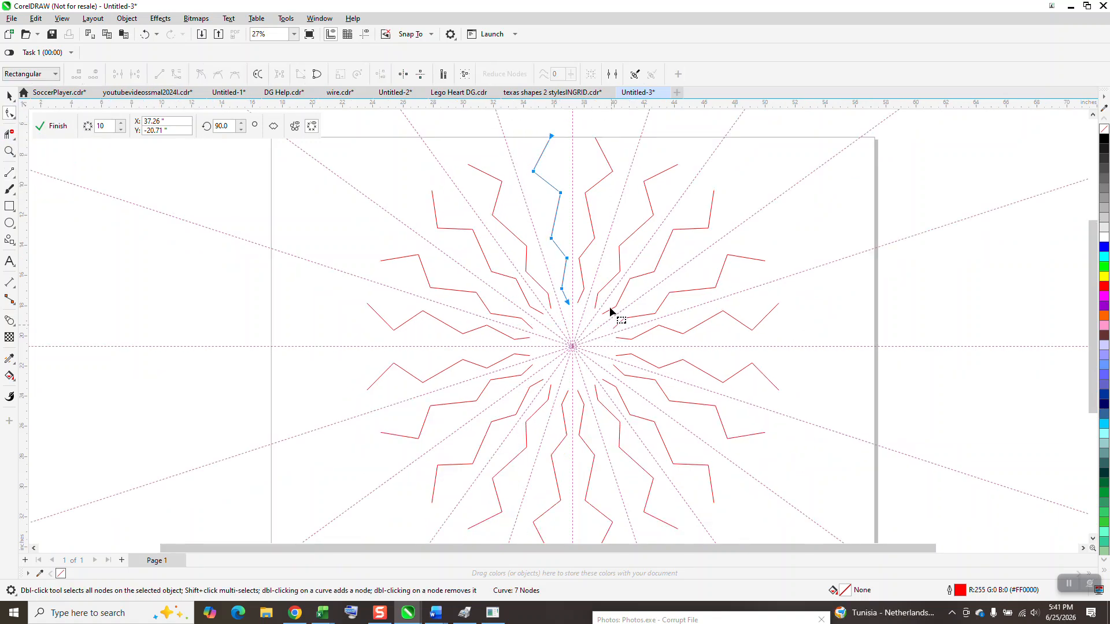
{"action": "left_click", "coordinate": [178, 75]}
- Bend each segment of the zigzag with its node handles into a flowing wavy curve
{"action": "left_click", "coordinate": [10, 151]}
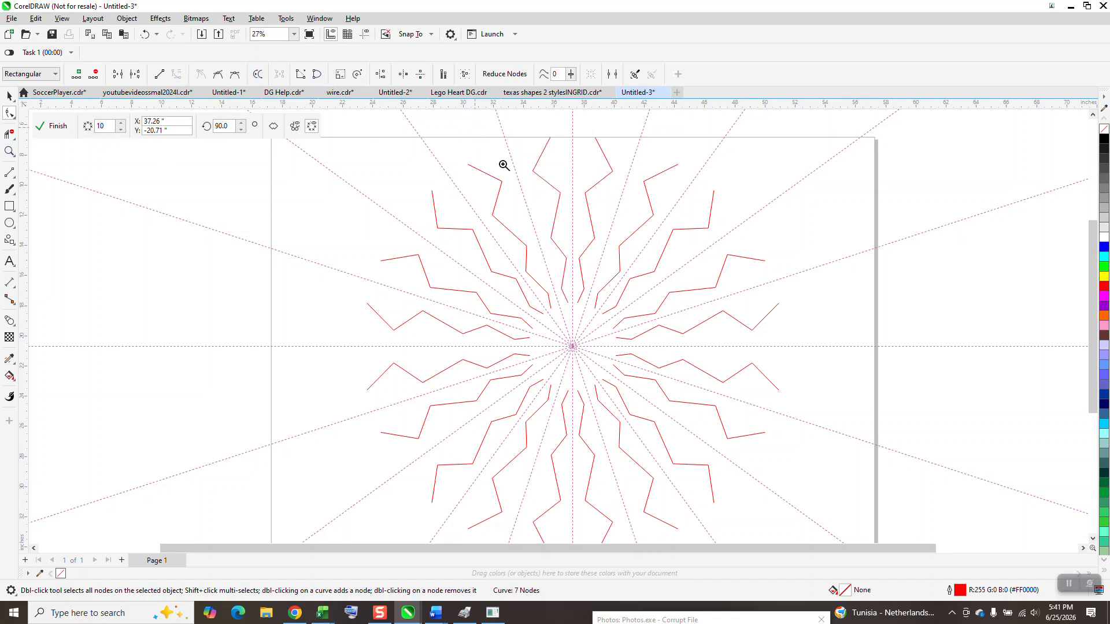
{"action": "left_click", "coordinate": [592, 247]}
{"action": "left_click", "coordinate": [458, 198]}
{"action": "left_click_drag", "start_coordinate": [458, 172], "coordinate": [447, 163]}
{"action": "left_click_drag", "start_coordinate": [485, 221], "coordinate": [508, 185]}
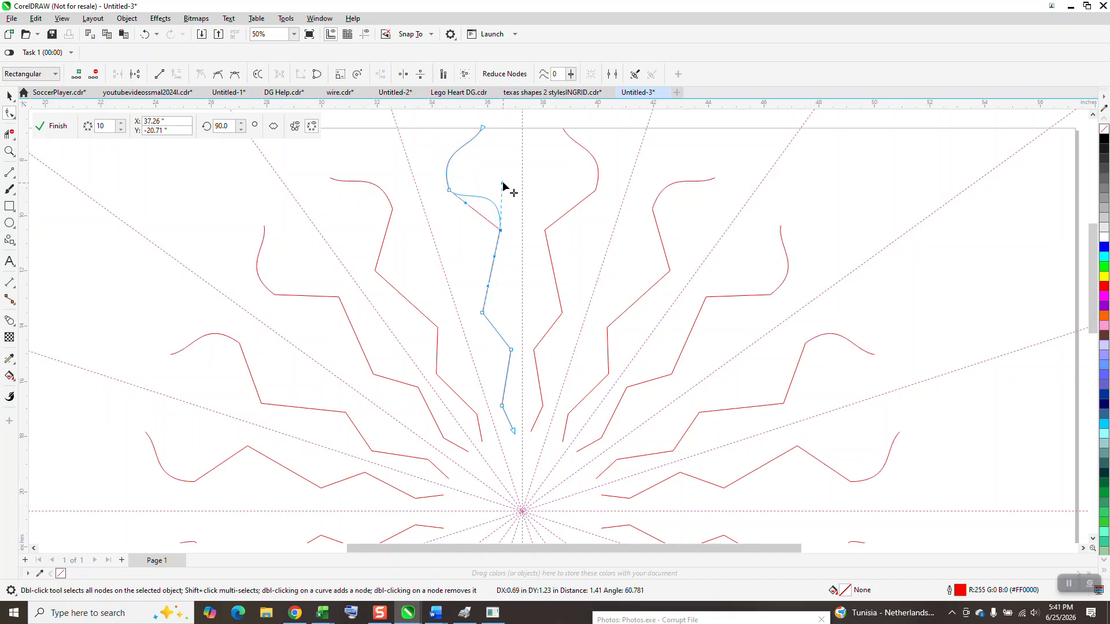
{"action": "left_click_drag", "start_coordinate": [496, 259], "coordinate": [476, 348]}
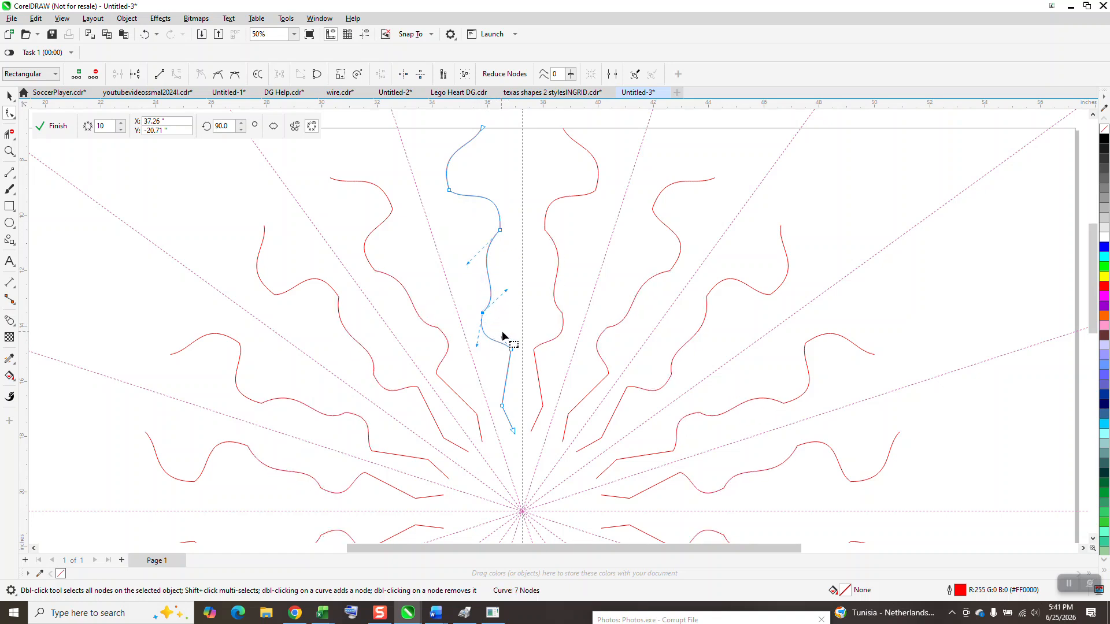
{"action": "left_click", "coordinate": [509, 348]}
{"action": "left_click_drag", "start_coordinate": [504, 388], "coordinate": [503, 424]}
{"action": "scroll", "coordinate": [465, 399], "scroll_direction": "down", "scroll_amount": 2}
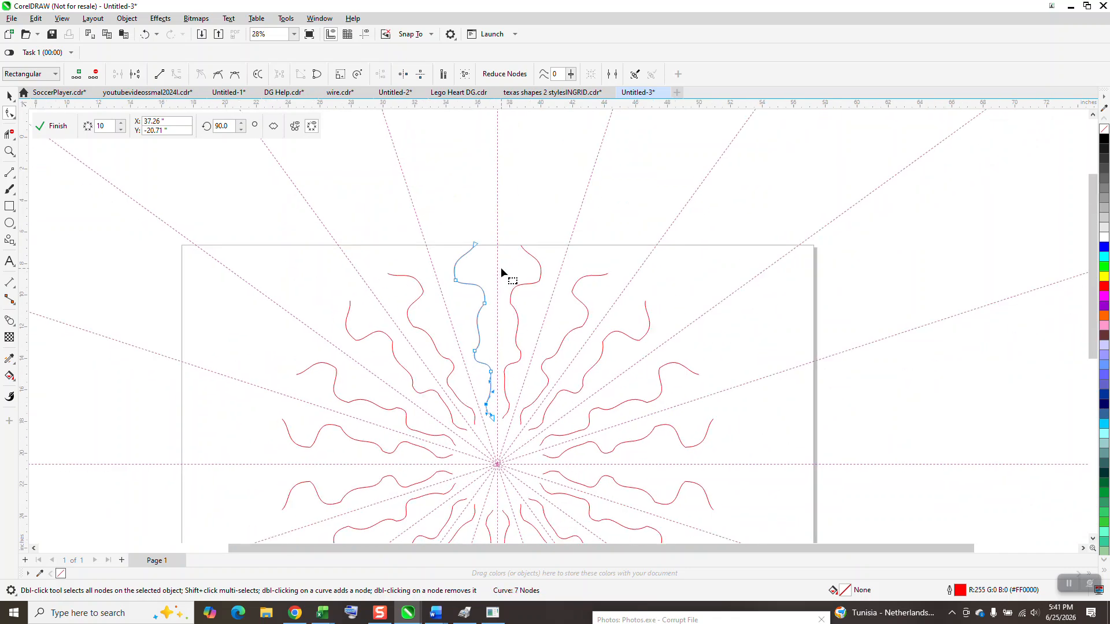
- Draw a 3-Point Curve from the wavy line's outer end node to the vertical mirror line, bulging outward to close the petal's tip
{"action": "left_click", "coordinate": [11, 176]}
{"action": "key", "text": "z"}
{"action": "left_click_drag", "start_coordinate": [399, 199], "coordinate": [797, 391]}
{"action": "left_click", "coordinate": [16, 180]}
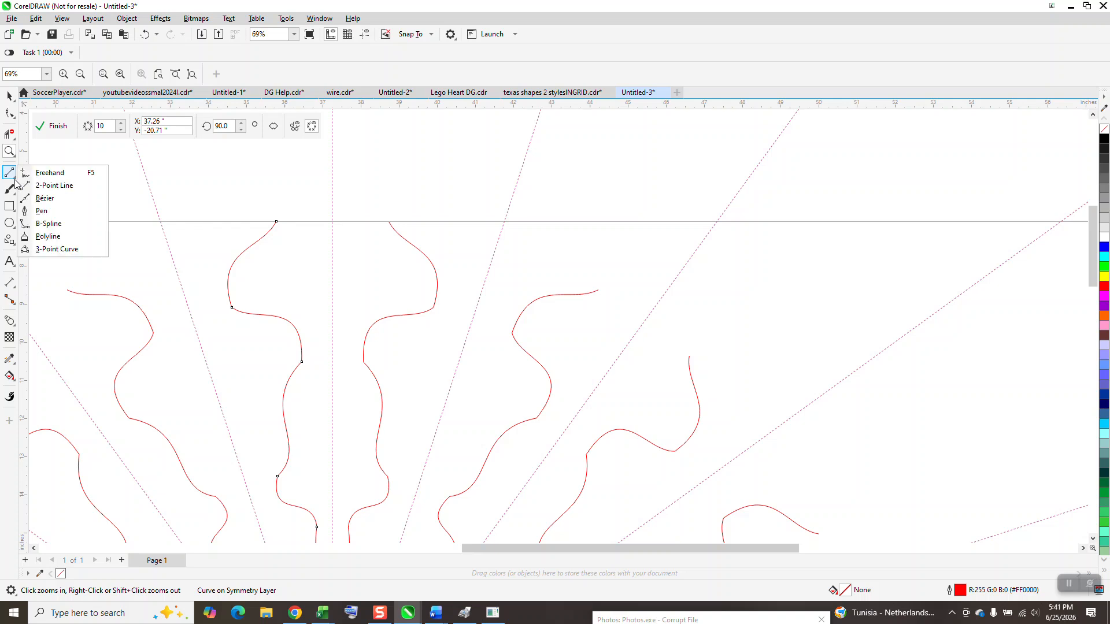
{"action": "left_click", "coordinate": [56, 249]}
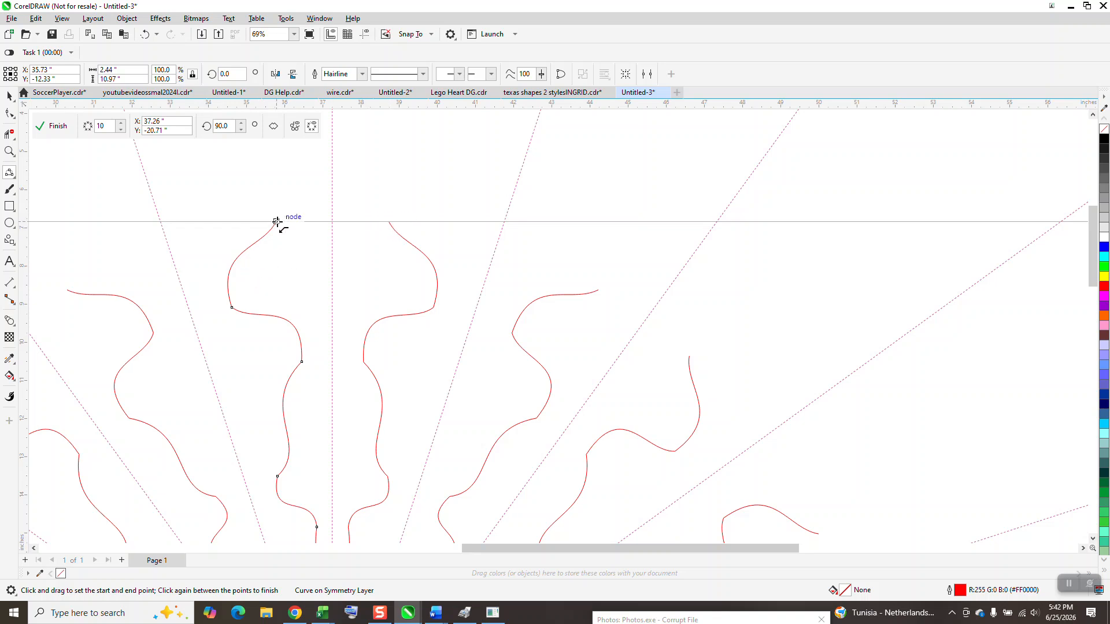
{"action": "left_click_drag", "start_coordinate": [276, 221], "coordinate": [333, 187]}
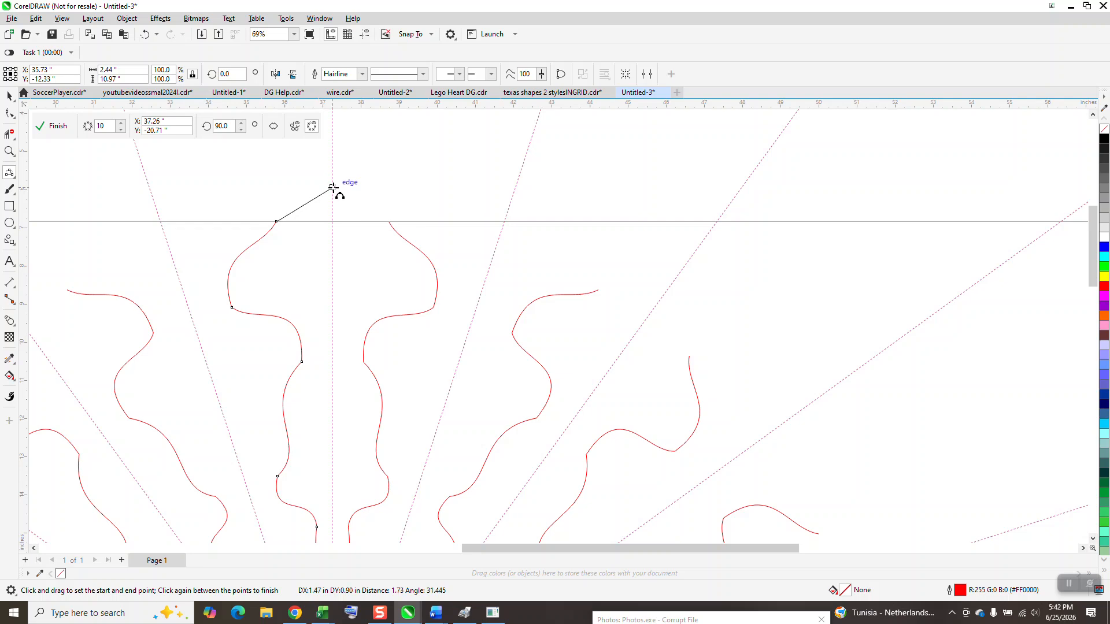
{"action": "left_click", "coordinate": [291, 206]}
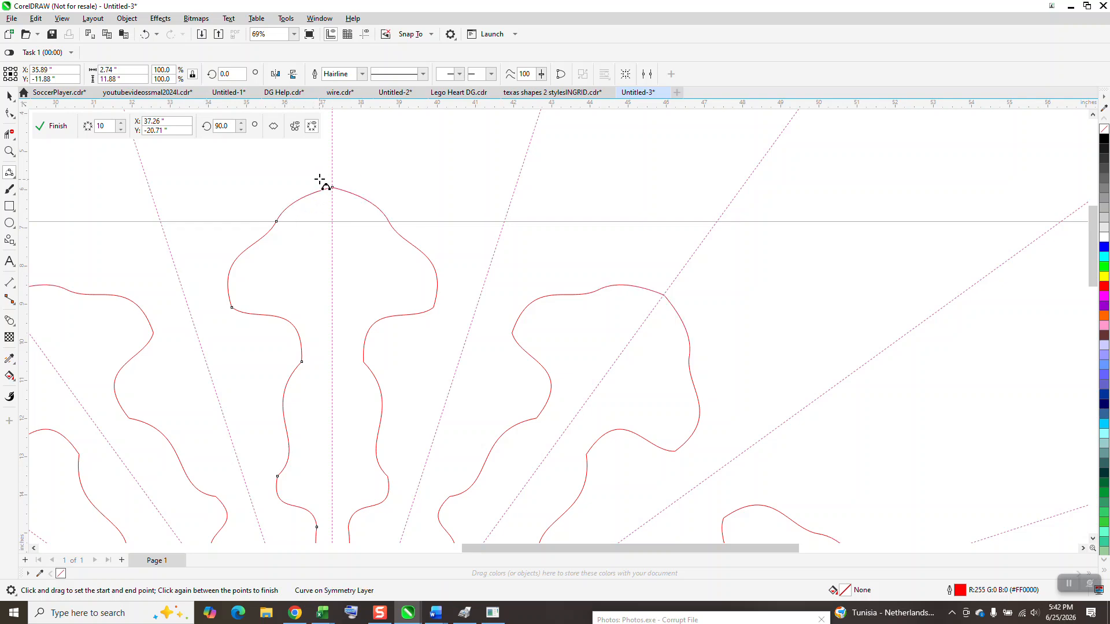
- Draw a 3-Point Curve from the wavy line's inner end node to the vertical mirror line to close the petal's base
{"action": "scroll", "coordinate": [320, 180], "scroll_direction": "down", "scroll_amount": 3}
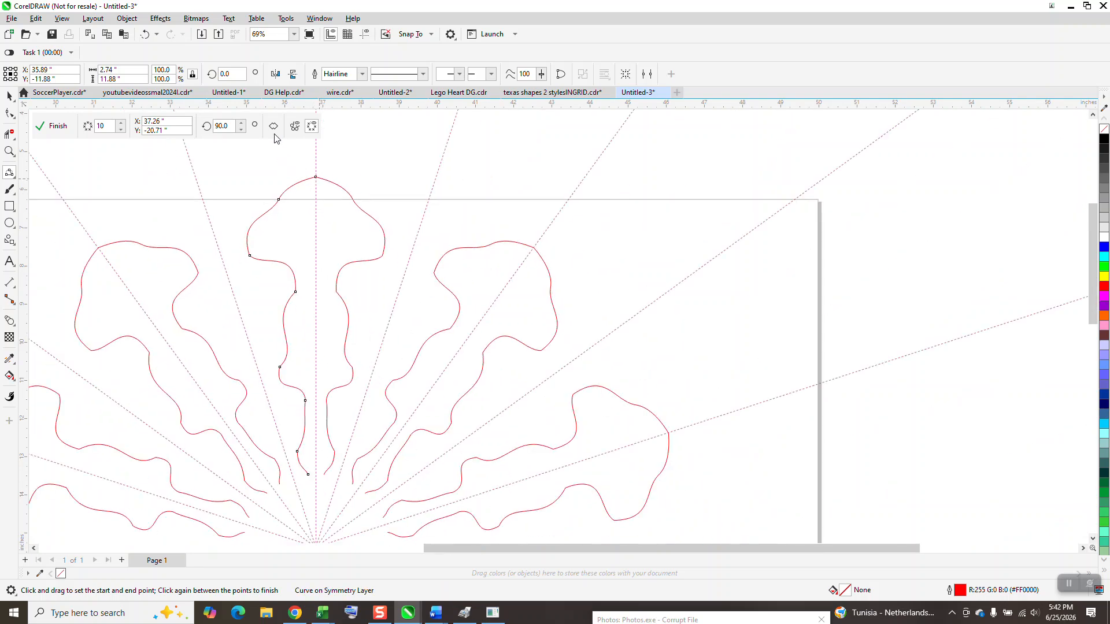
{"action": "left_click", "coordinate": [12, 151]}
{"action": "left_click_drag", "start_coordinate": [238, 353], "coordinate": [455, 466]}
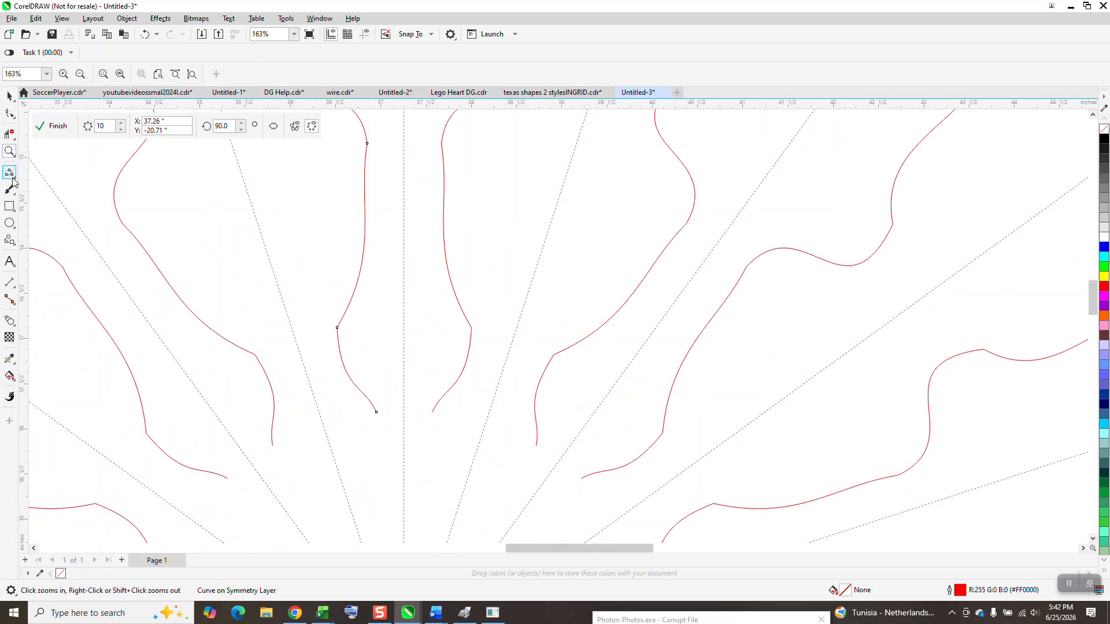
{"action": "left_click_drag", "start_coordinate": [376, 412], "coordinate": [404, 445]}
{"action": "left_click", "coordinate": [396, 445]}
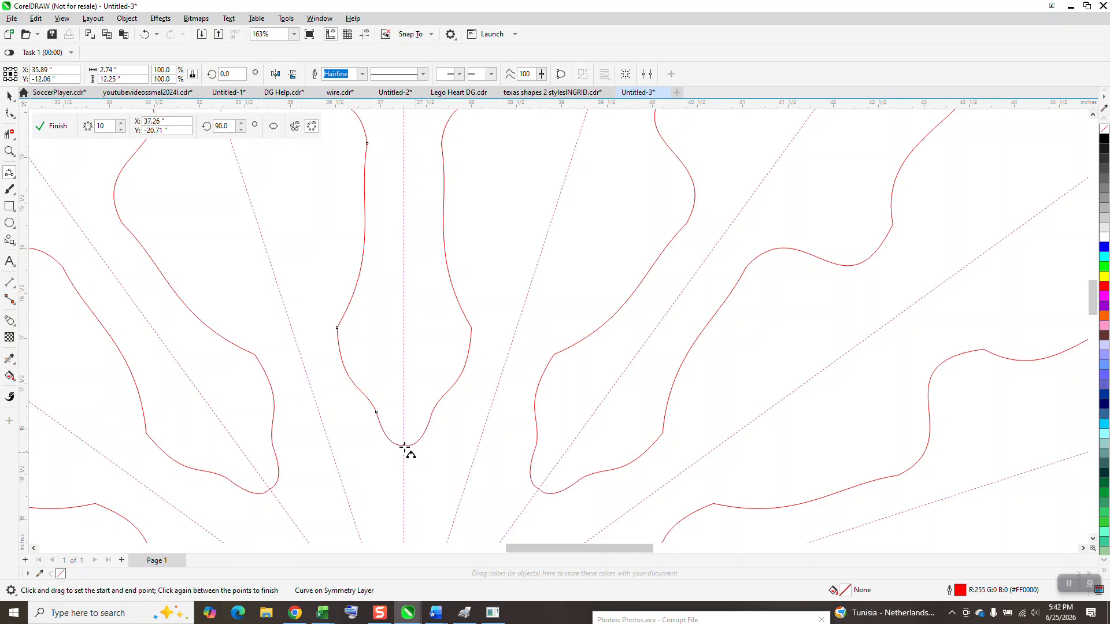
- Try to fill the upper petal with blue using Smart Fill with no outline, and undo the attempt
{"action": "scroll", "coordinate": [403, 445], "scroll_direction": "down", "scroll_amount": 5}
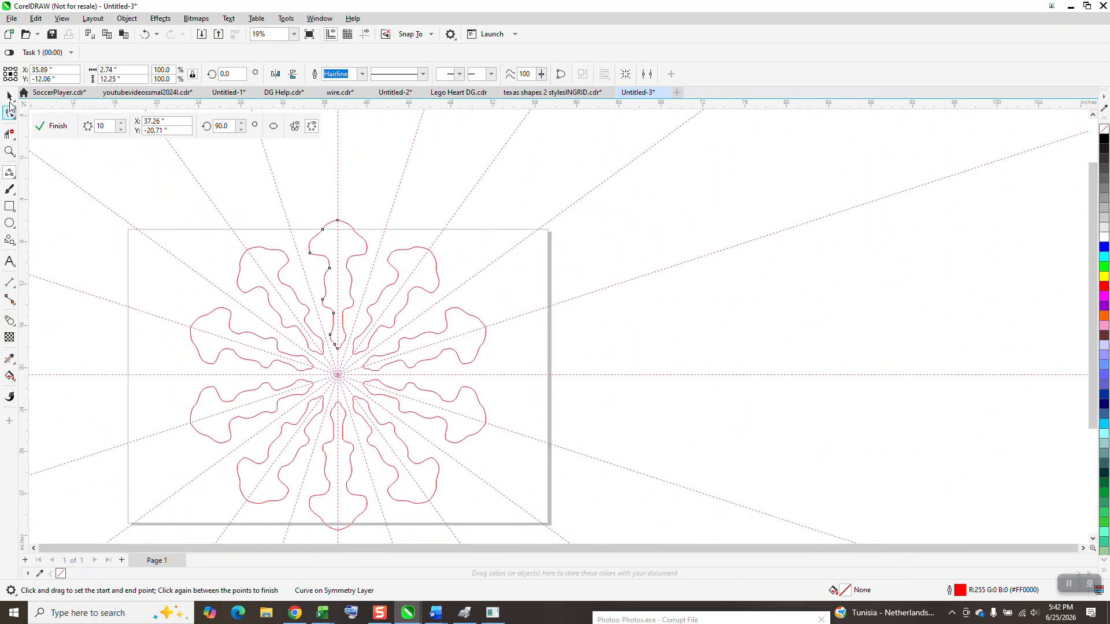
{"action": "left_click", "coordinate": [10, 376]}
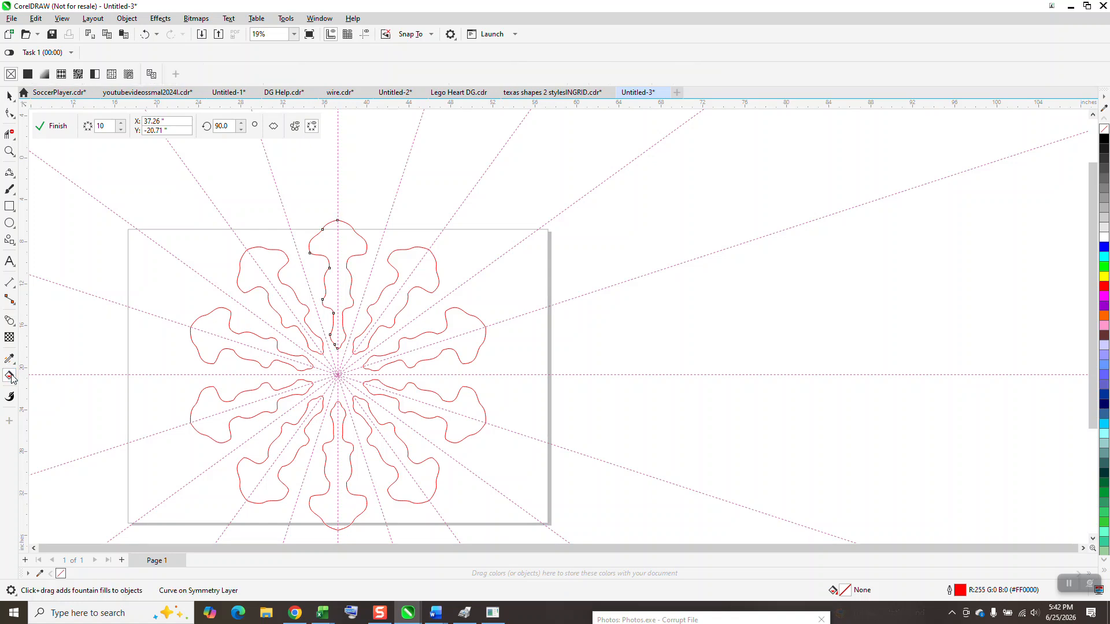
{"action": "left_click", "coordinate": [12, 377]}
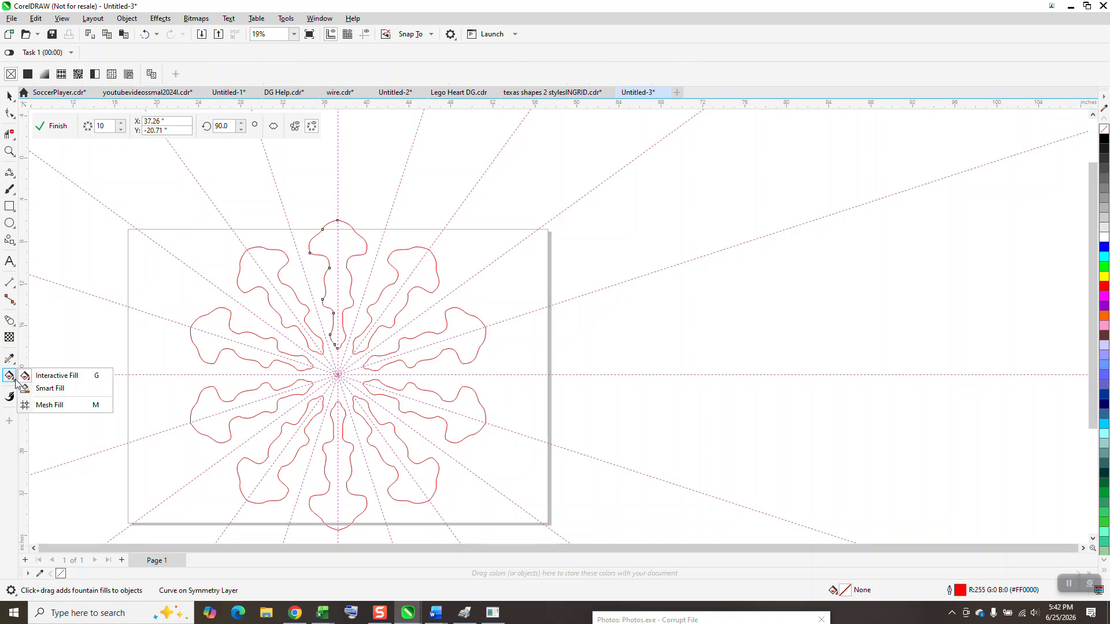
{"action": "left_click", "coordinate": [52, 388]}
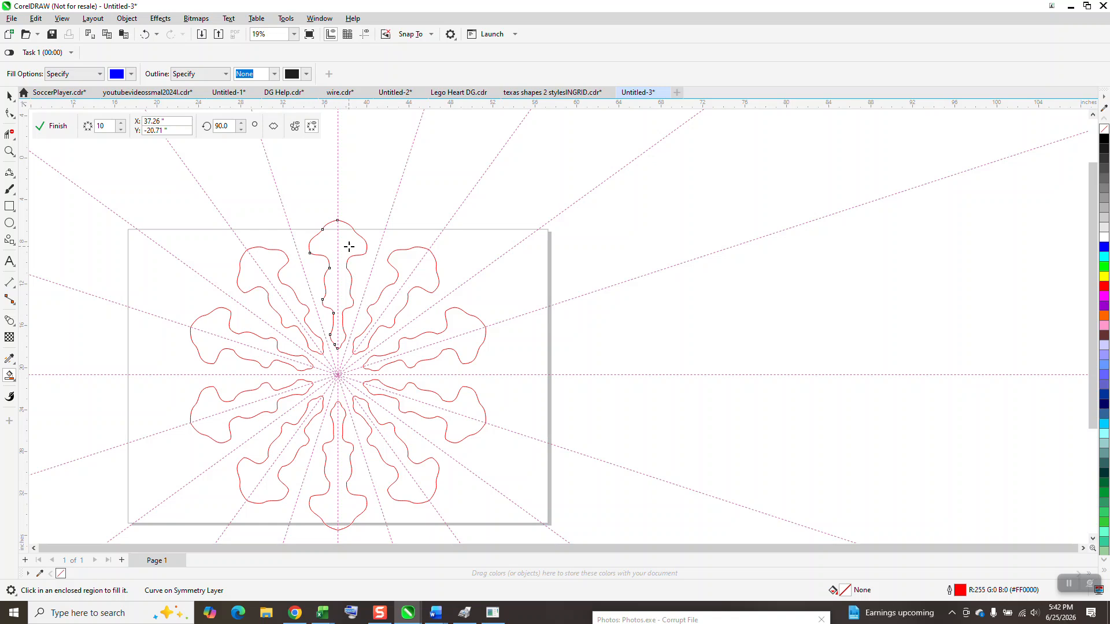
{"action": "left_click", "coordinate": [144, 35]}
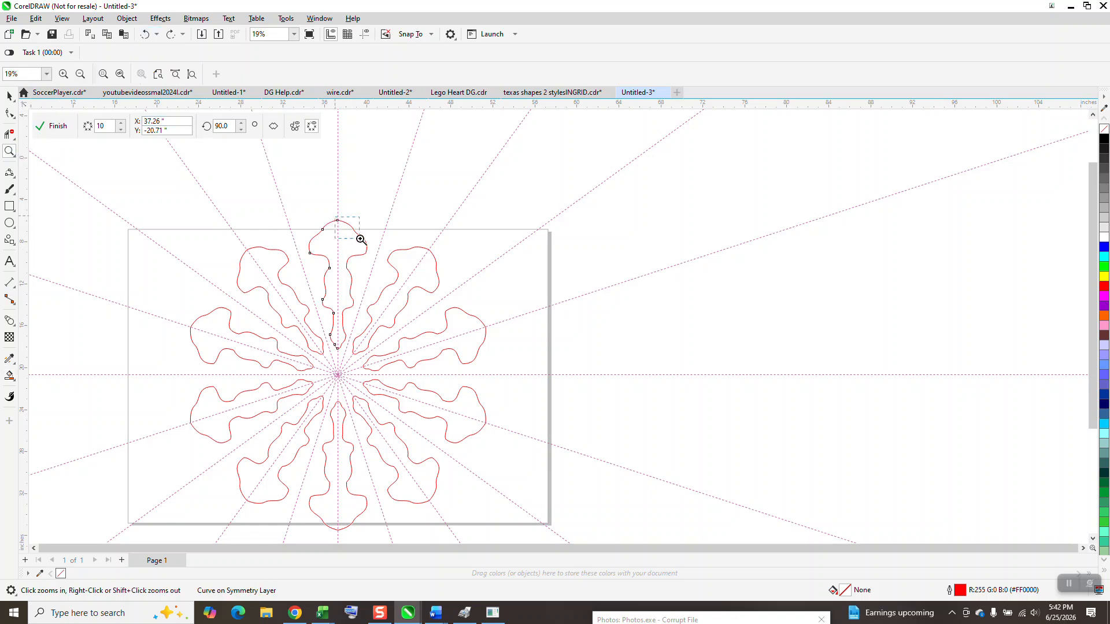
- Examine the tip of the upper petal up close where the two mirrored curves meet
{"action": "left_click", "coordinate": [331, 221]}
{"action": "left_click_drag", "start_coordinate": [313, 169], "coordinate": [387, 219]}
{"action": "left_click_drag", "start_coordinate": [376, 174], "coordinate": [418, 220]}
{"action": "left_click", "coordinate": [422, 206]}
{"action": "scroll", "coordinate": [401, 197], "scroll_direction": "down", "scroll_amount": 4}
{"action": "scroll", "coordinate": [427, 201], "scroll_direction": "down", "scroll_amount": 14}
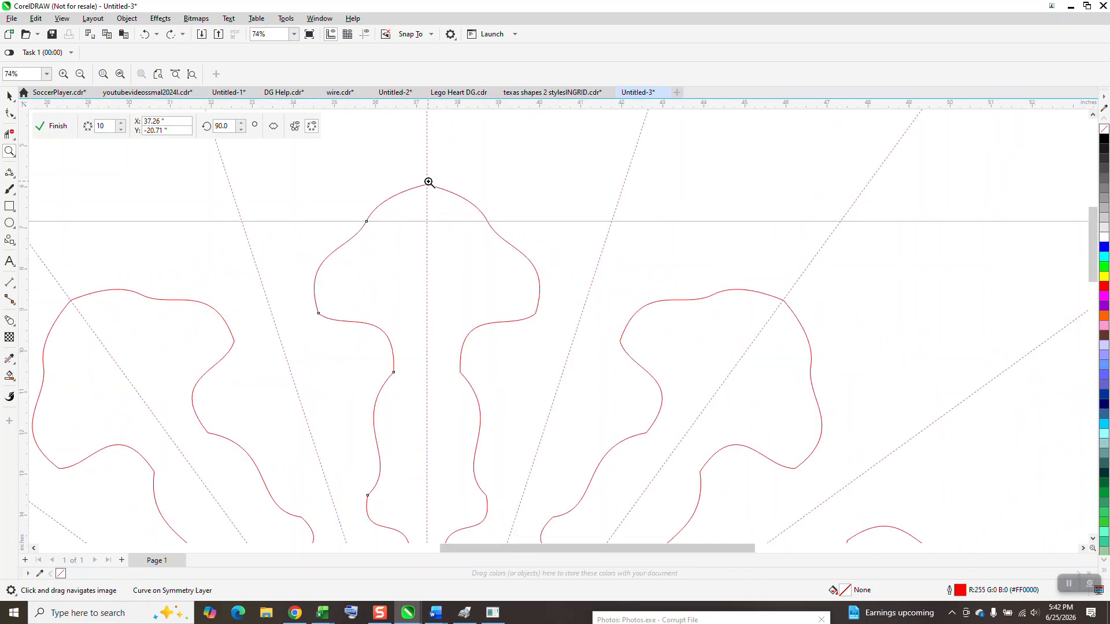
- Finish editing the symmetry group and break its link so the petals become ordinary curves
{"action": "left_click", "coordinate": [60, 128]}
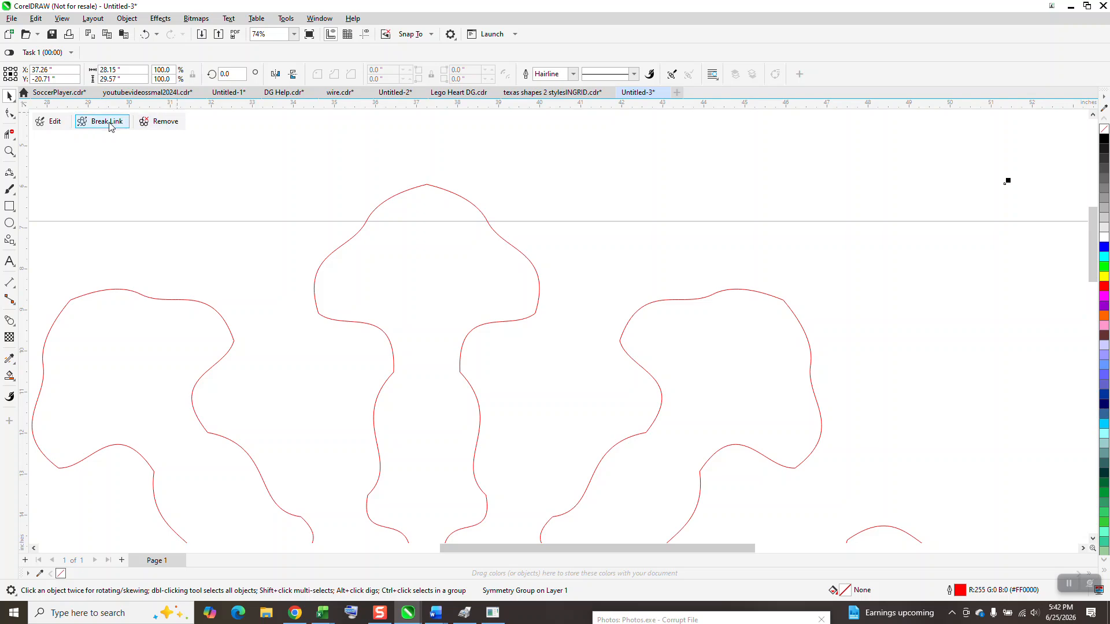
{"action": "left_click", "coordinate": [111, 126]}
{"action": "scroll", "coordinate": [309, 166], "scroll_direction": "down", "scroll_amount": 3}
{"action": "scroll", "coordinate": [310, 165], "scroll_direction": "down", "scroll_amount": 2}
{"action": "left_click_drag", "start_coordinate": [293, 166], "coordinate": [415, 373]}
{"action": "left_click", "coordinate": [9, 376]}
{"action": "left_click", "coordinate": [355, 218]}
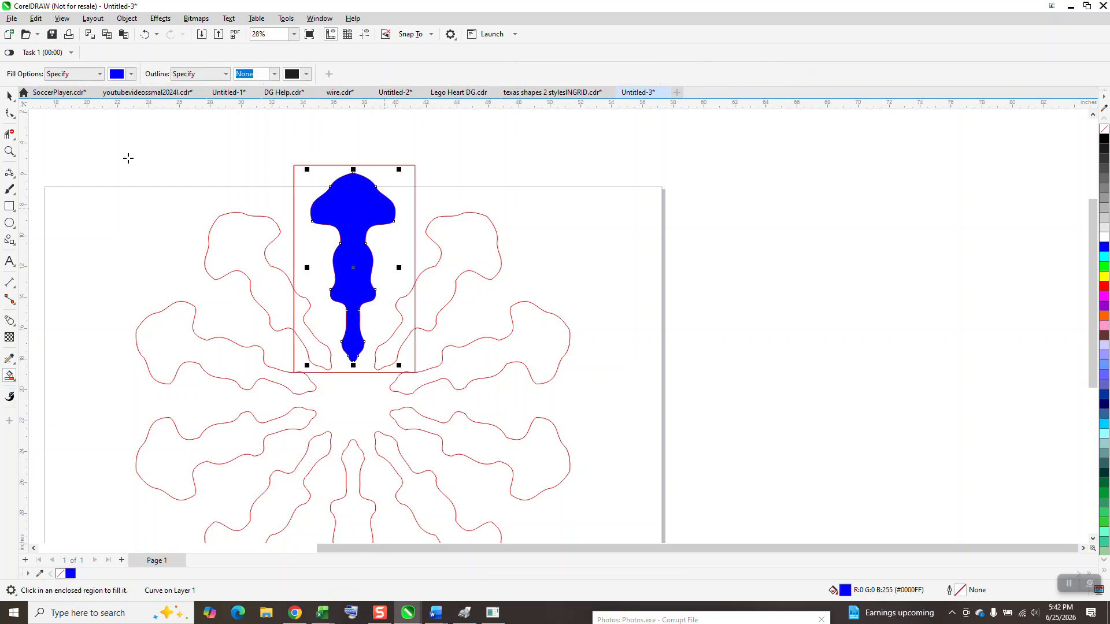
{"action": "left_click", "coordinate": [8, 97]}
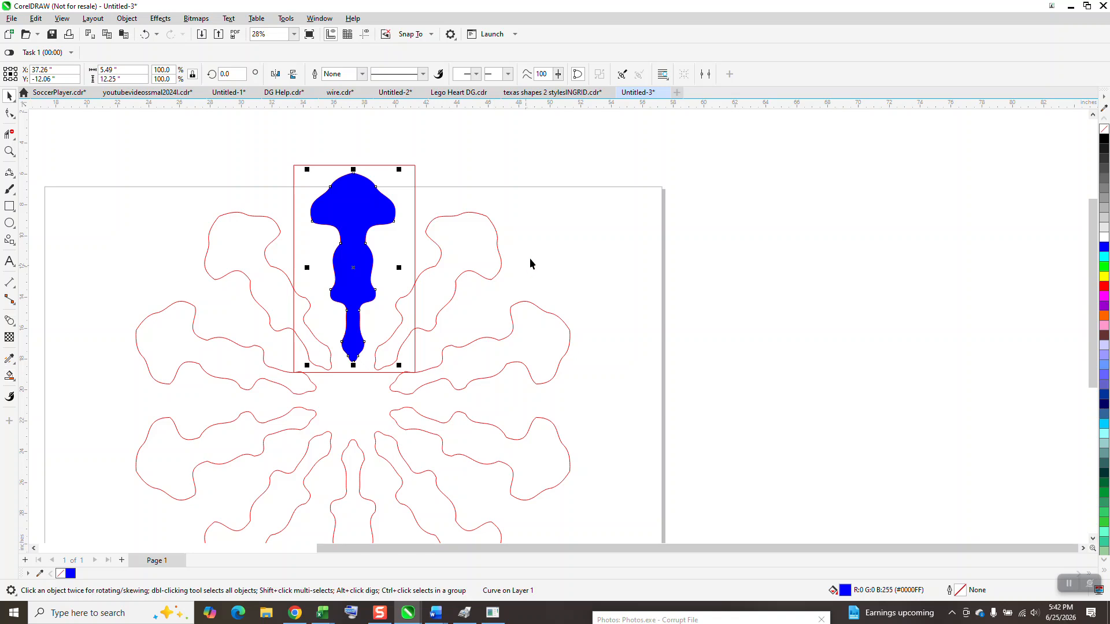
{"action": "key", "text": "Delete"}
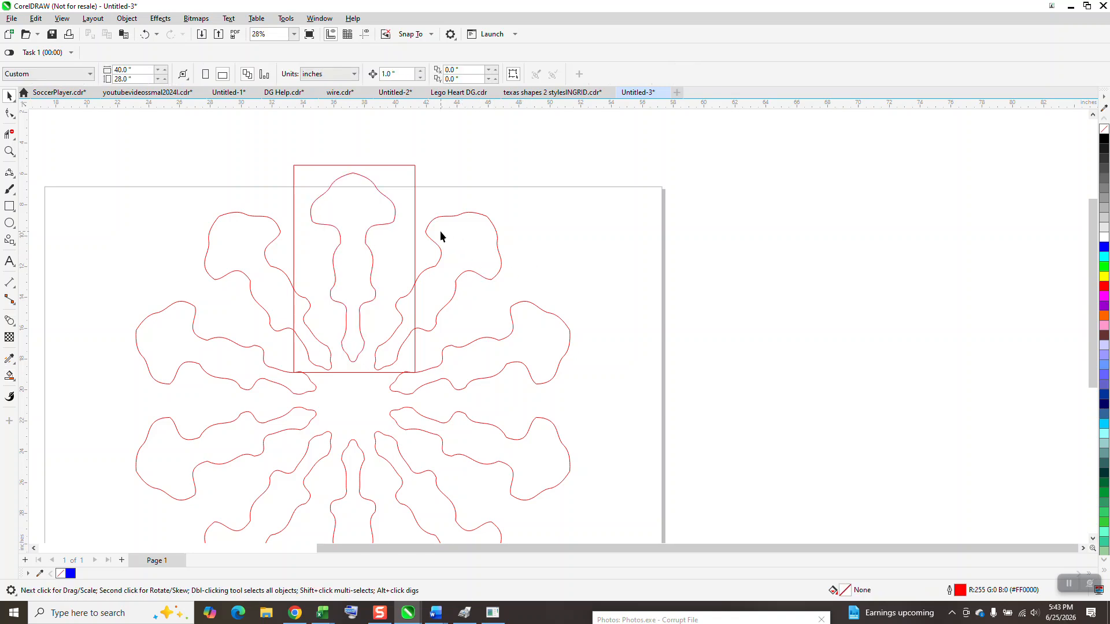
{"action": "left_click", "coordinate": [414, 195]}
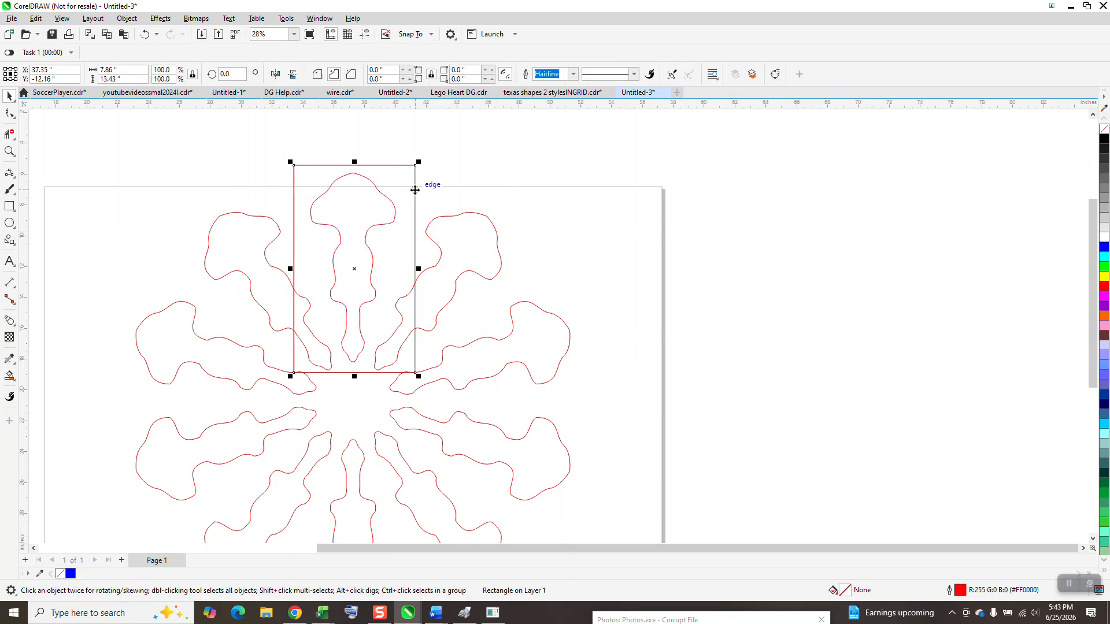
{"action": "key", "text": "Delete"}
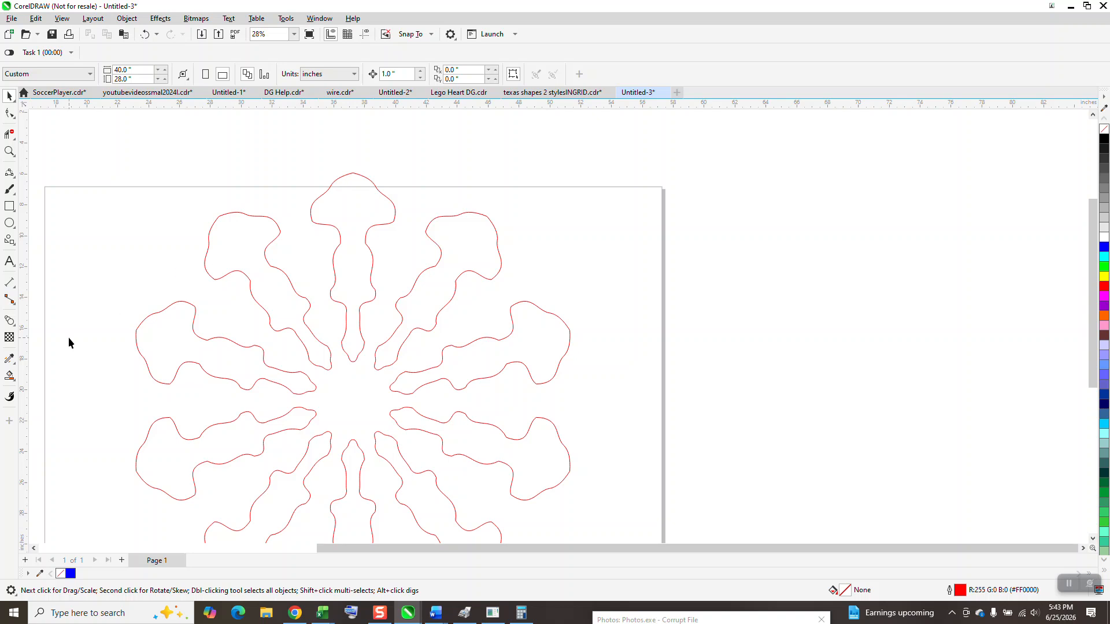
- Fill all ten petals with blue and no outline using Smart Fill
{"action": "key", "text": "s"}
{"action": "left_click", "coordinate": [352, 220]}
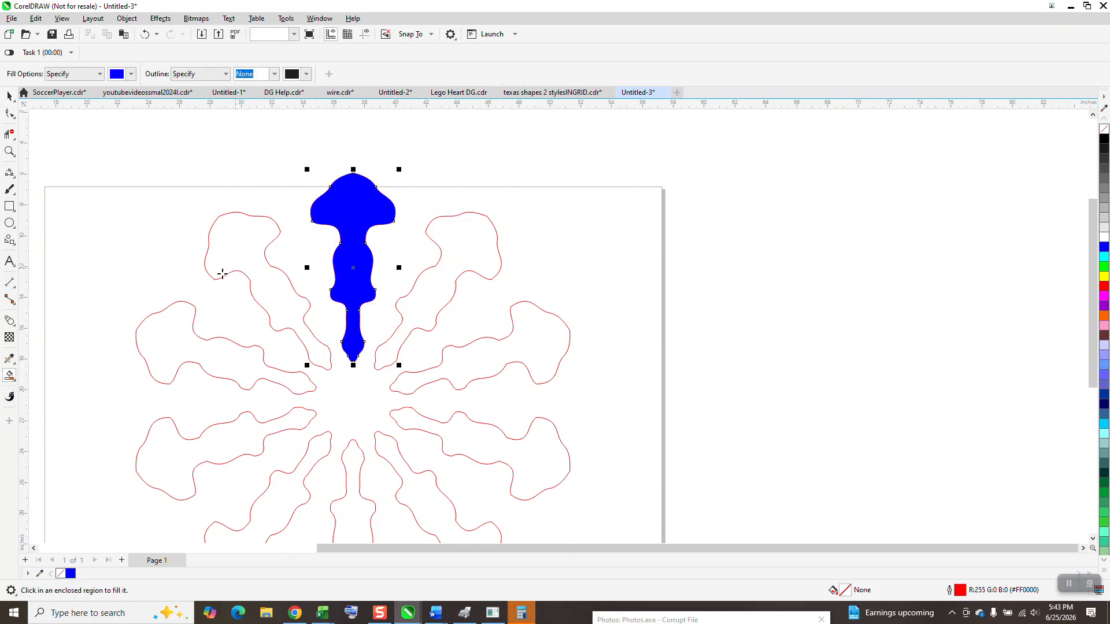
{"action": "left_click", "coordinate": [222, 274]}
{"action": "left_click", "coordinate": [200, 342]}
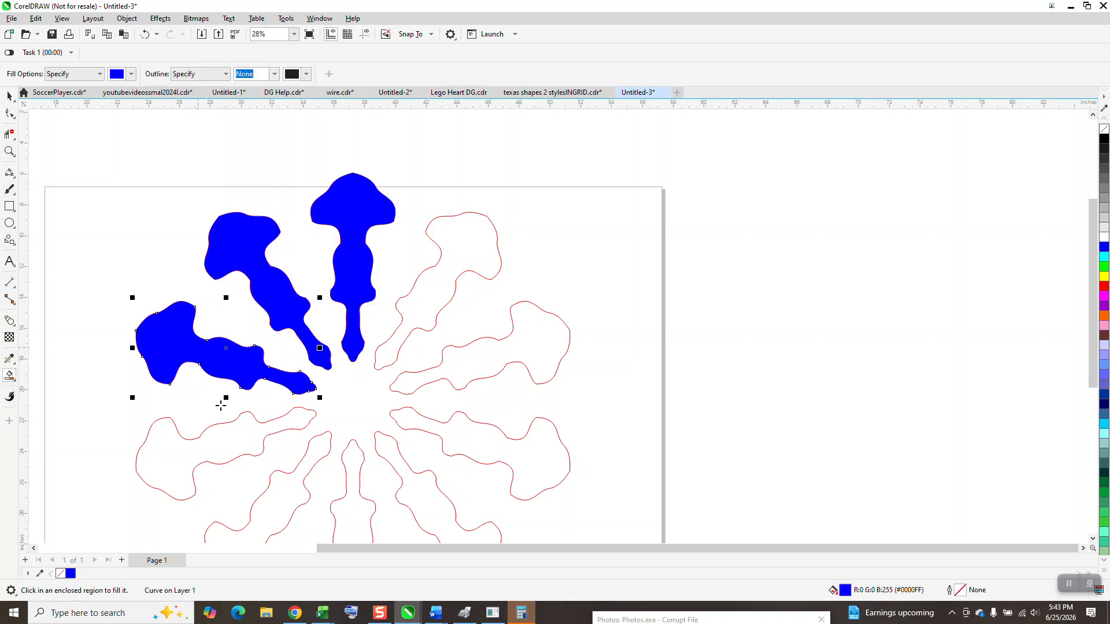
{"action": "left_click", "coordinate": [230, 441]}
{"action": "left_click", "coordinate": [285, 488]}
{"action": "left_click", "coordinate": [352, 501]}
{"action": "left_click", "coordinate": [425, 498]}
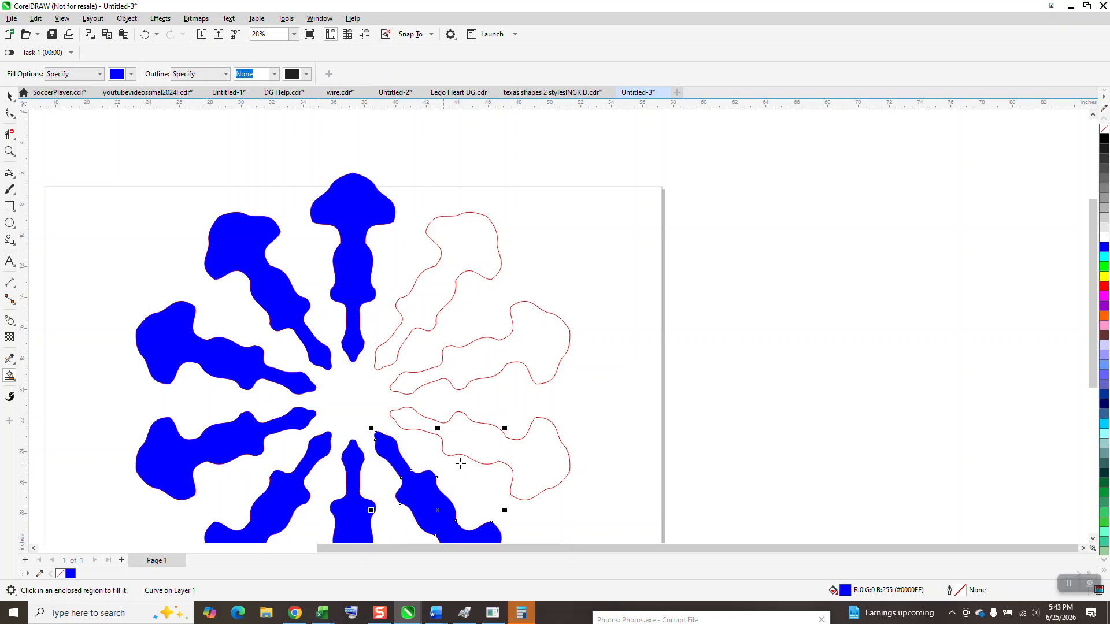
{"action": "left_click", "coordinate": [469, 452]}
{"action": "left_click", "coordinate": [470, 373]}
{"action": "left_click", "coordinate": [439, 298]}
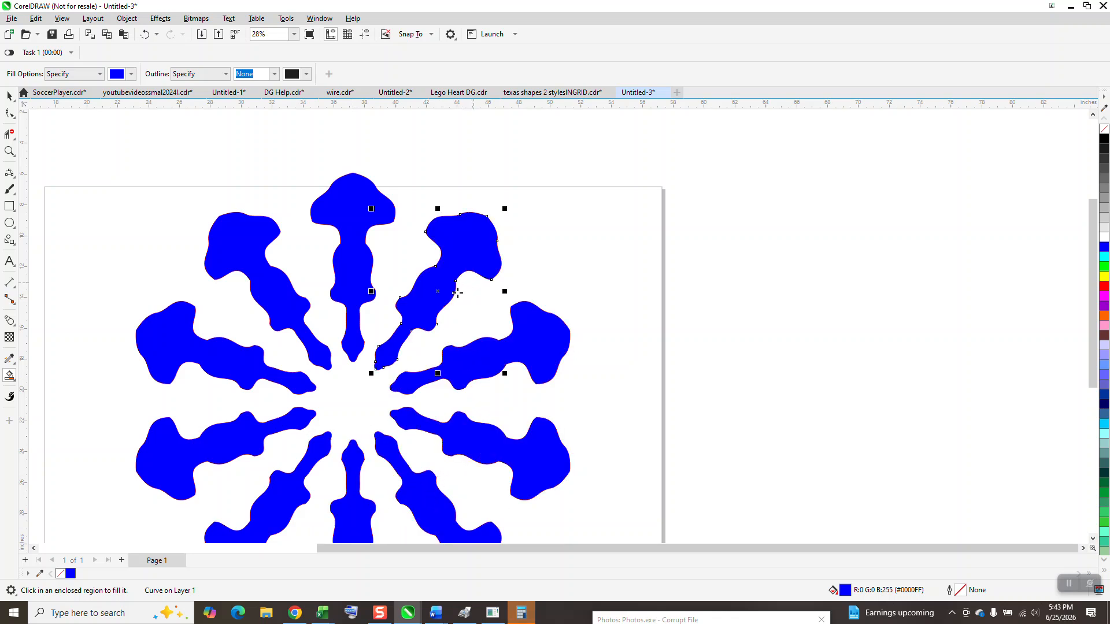
- Select the whole petal design, remove its outlines and group it
{"action": "scroll", "coordinate": [469, 286], "scroll_direction": "down", "scroll_amount": 2}
{"action": "left_click", "coordinate": [9, 96]}
{"action": "mouse_move", "coordinate": [234, 165]}
{"action": "left_mouse_down"}
{"action": "mouse_move", "coordinate": [238, 241]}
{"action": "mouse_move", "coordinate": [659, 531]}
{"action": "left_mouse_up"}
{"action": "right_click", "coordinate": [1105, 132]}
{"action": "key", "text": "ctrl+g"}
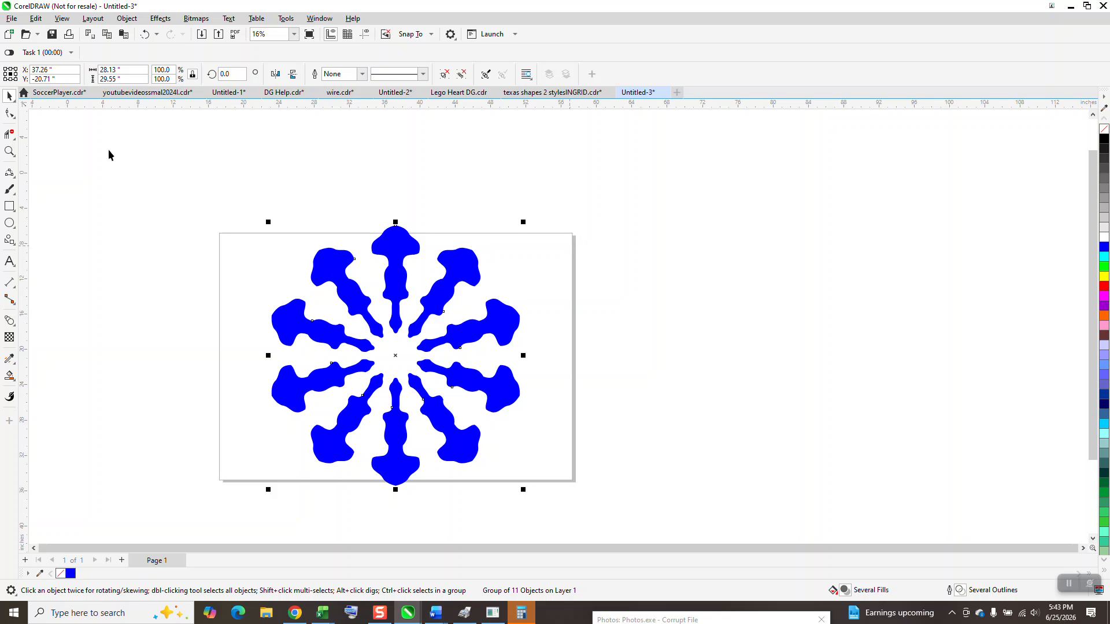
- Distort the petal group into a clockwise-sweeping spiral with the Twirl tool applied at its center, using the 30-inch nib
{"action": "left_click", "coordinate": [16, 118]}
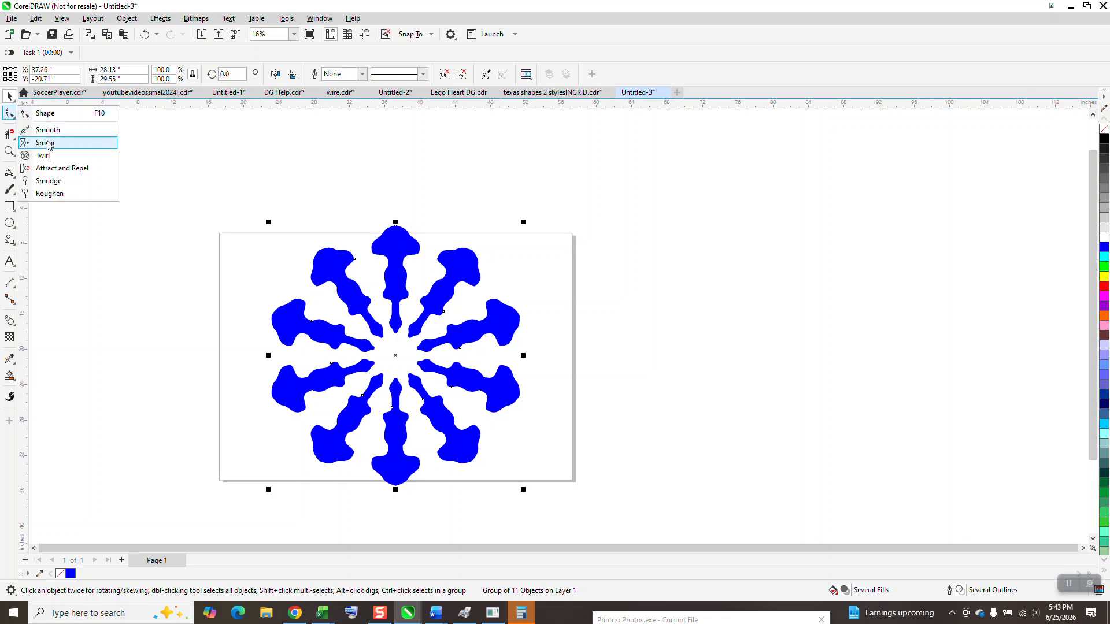
{"action": "left_click", "coordinate": [42, 155]}
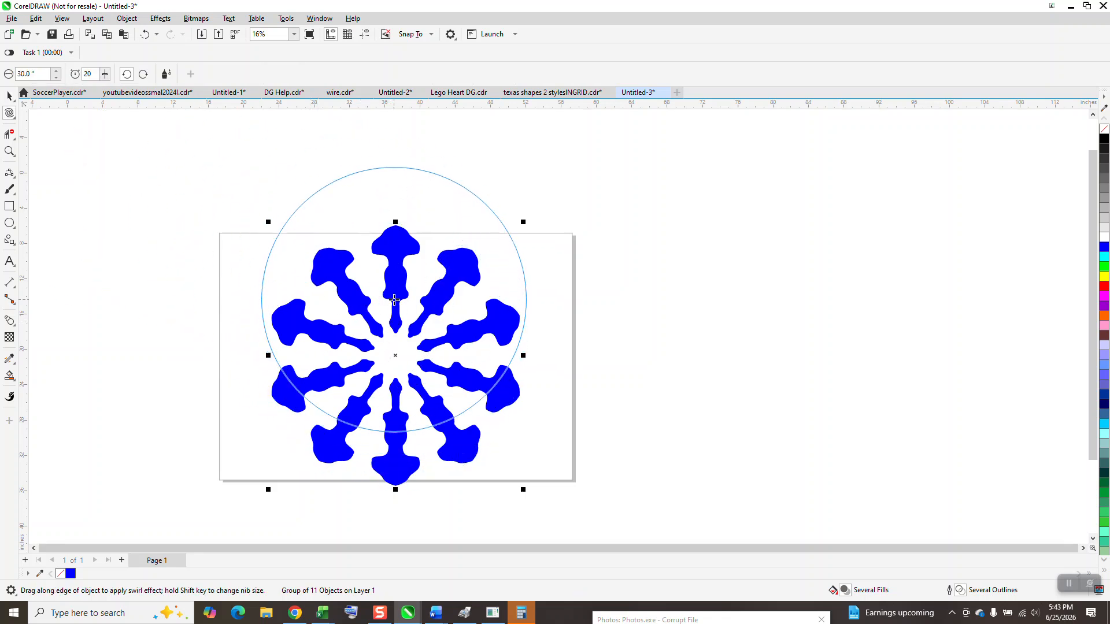
{"action": "left_click", "coordinate": [395, 335]}
{"action": "left_click_drag", "start_coordinate": [395, 336], "coordinate": [396, 359]}
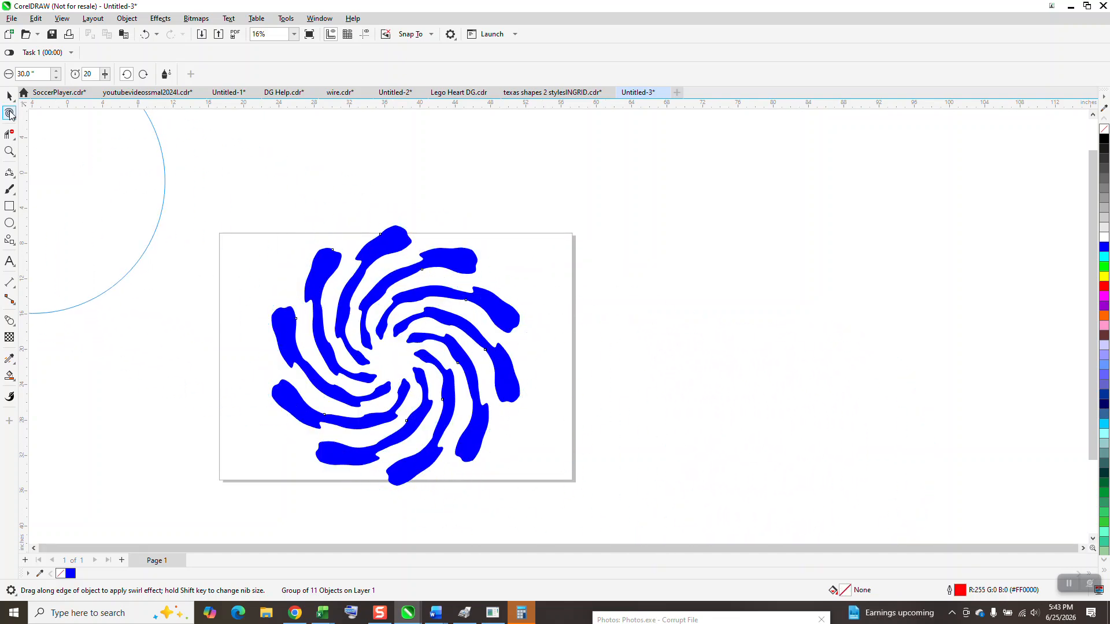
{"action": "key", "text": "Escape"}
{"action": "key", "text": "space"}
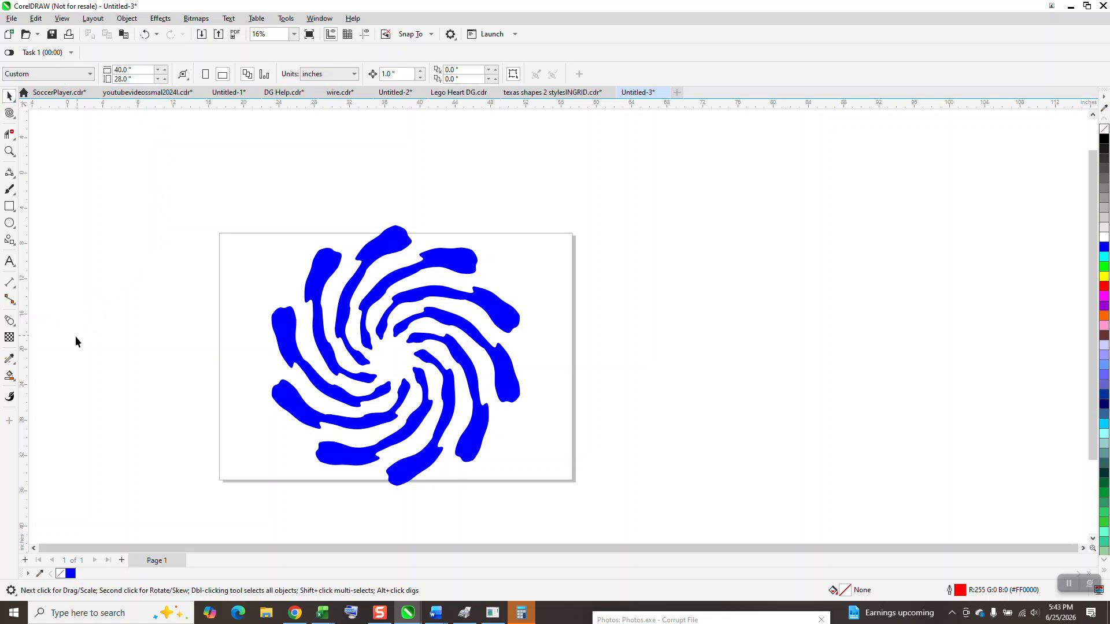
- Apply a linear fountain fill across the swirl group with Interactive Fill, running from its lower-left petal to its upper-right petal
{"action": "left_click", "coordinate": [10, 375]}
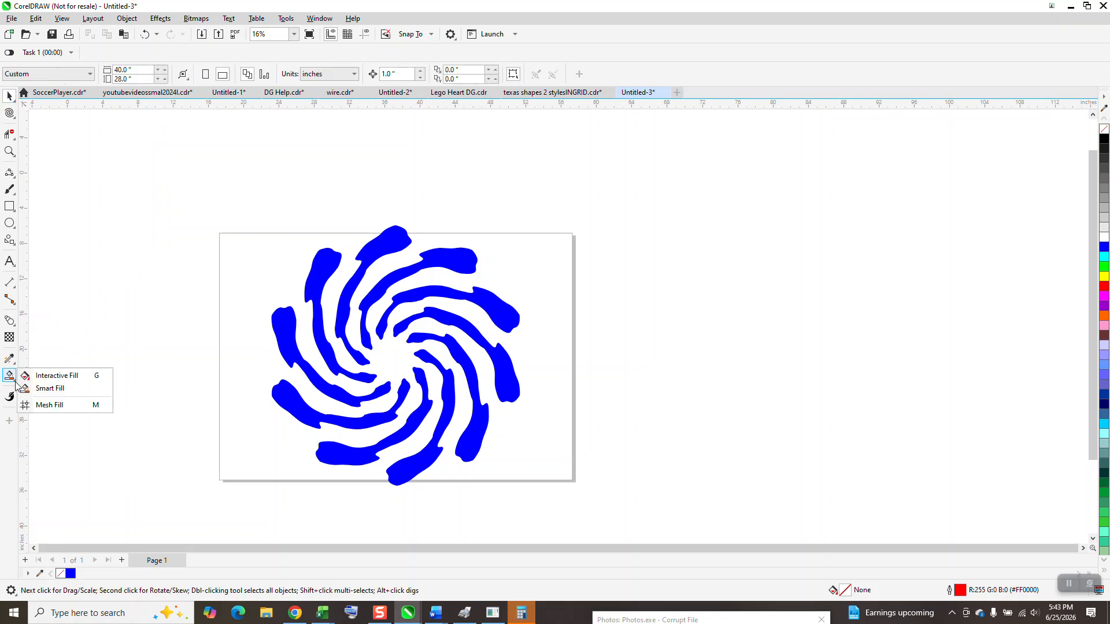
{"action": "left_click", "coordinate": [46, 377]}
{"action": "left_click", "coordinate": [295, 399]}
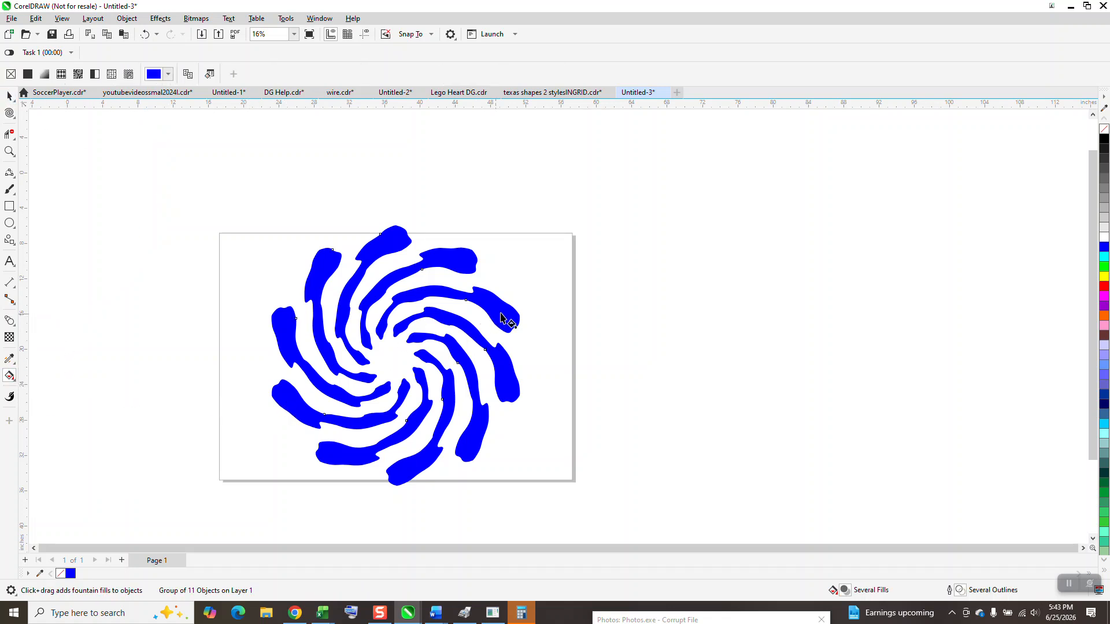
{"action": "left_click_drag", "start_coordinate": [271, 396], "coordinate": [519, 309]}
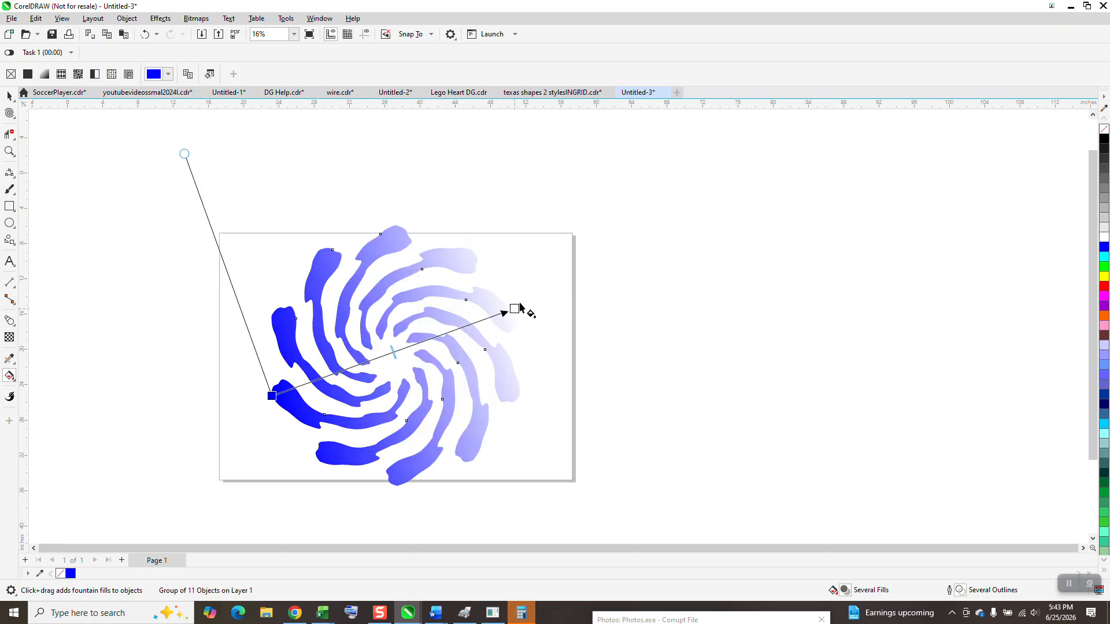
- Set the fountain fill's end color to yellow and its start color to red
{"action": "mouse_move", "coordinate": [522, 312]}
{"action": "left_click_drag", "start_coordinate": [1104, 276], "coordinate": [518, 313]}
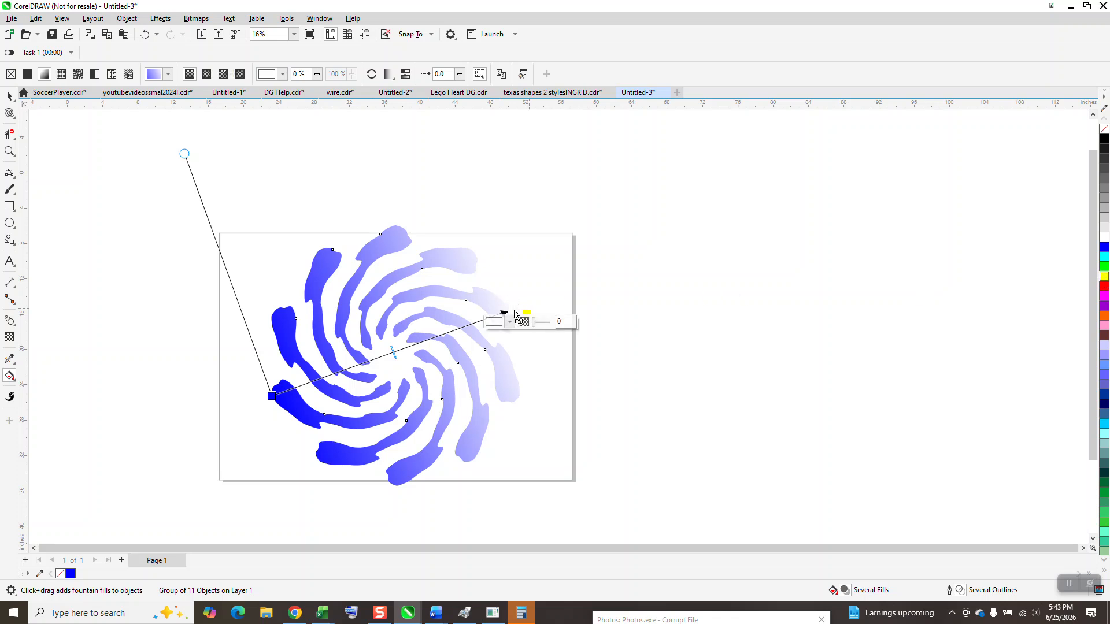
{"action": "left_click_drag", "start_coordinate": [1102, 289], "coordinate": [293, 392]}
{"action": "left_click", "coordinate": [10, 95]}
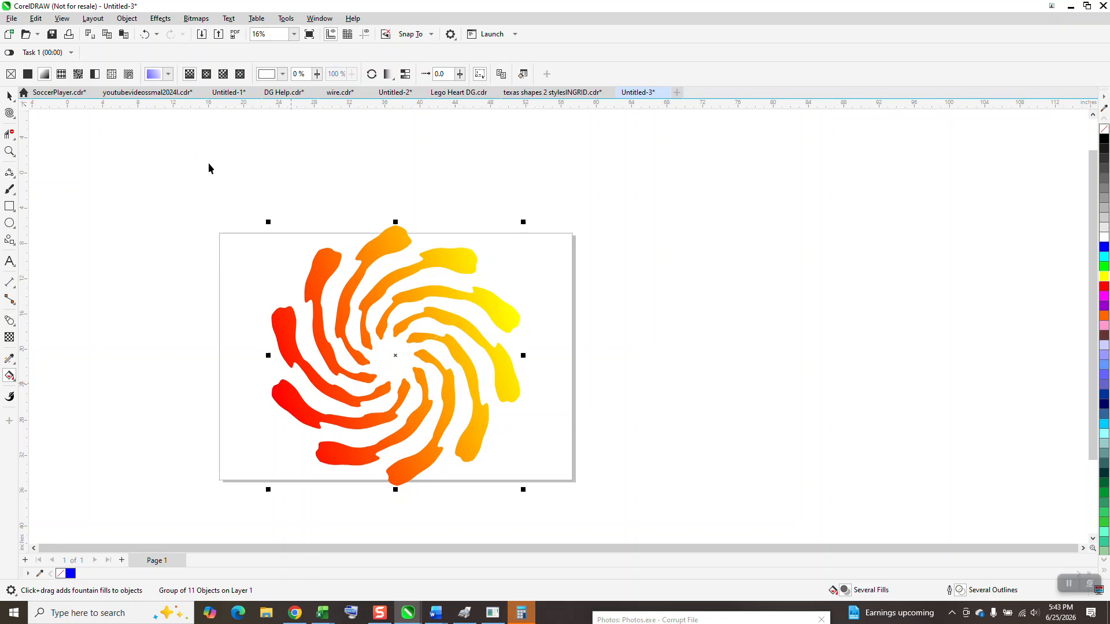
{"action": "key", "text": "space"}
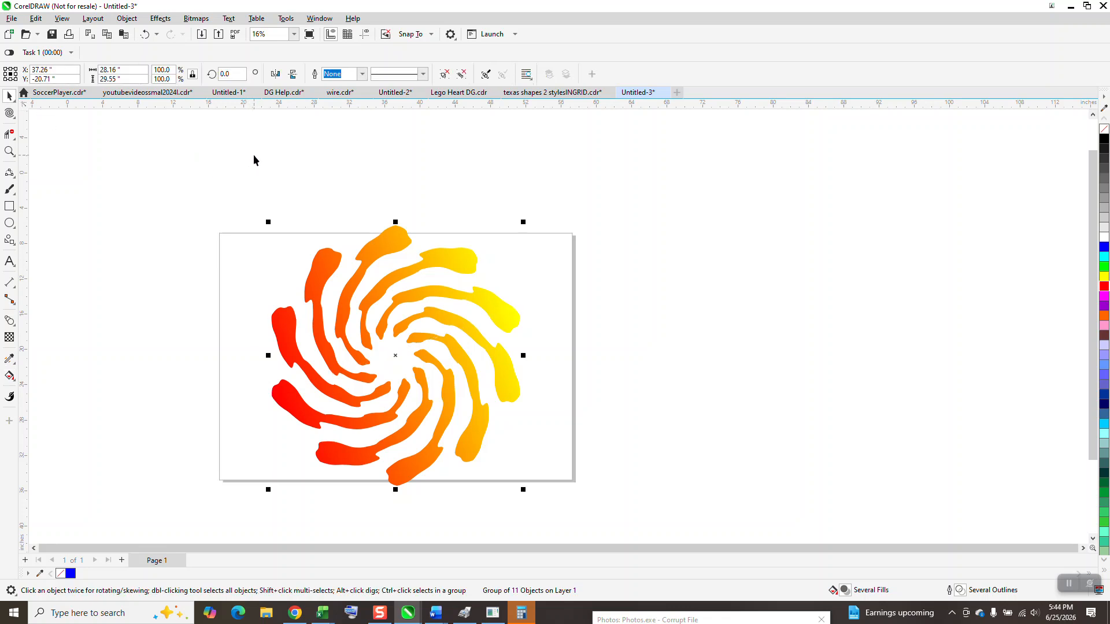
- Copy the Texas outline from the texas shapes 2 stylesINGRID document and paste it into Untitled-3
{"action": "left_click", "coordinate": [564, 96]}
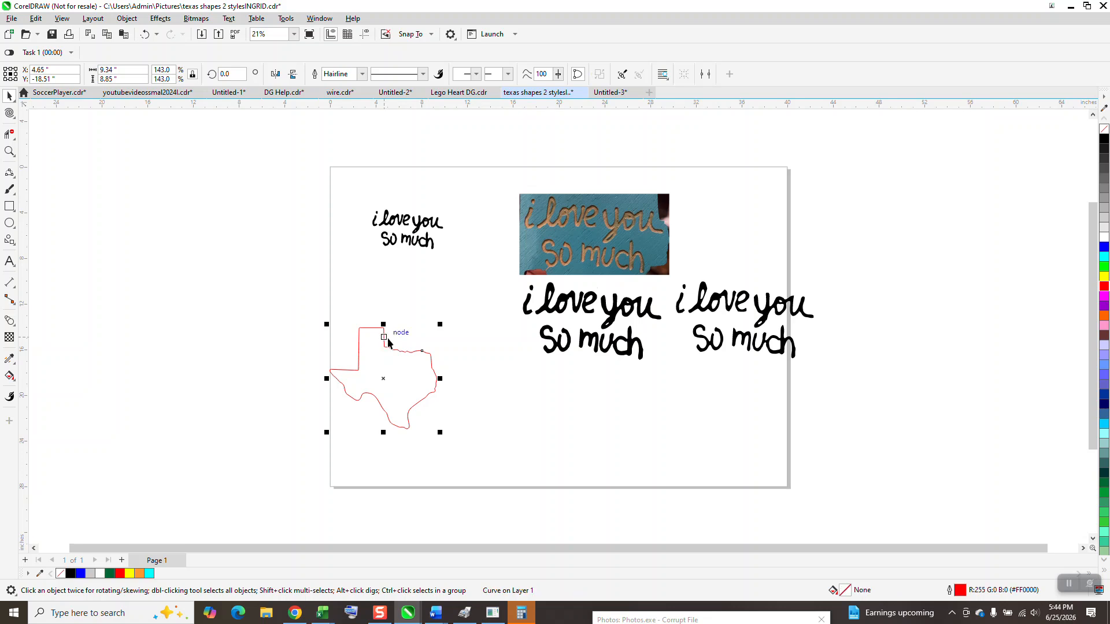
{"action": "left_click", "coordinate": [605, 95]}
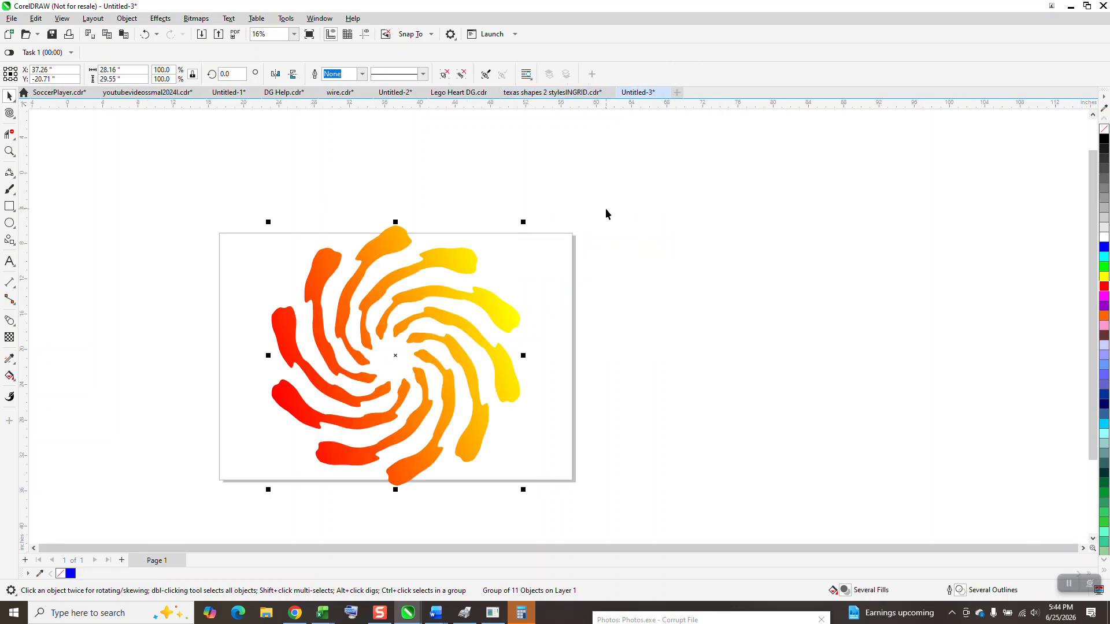
{"action": "right_click", "coordinate": [605, 213]}
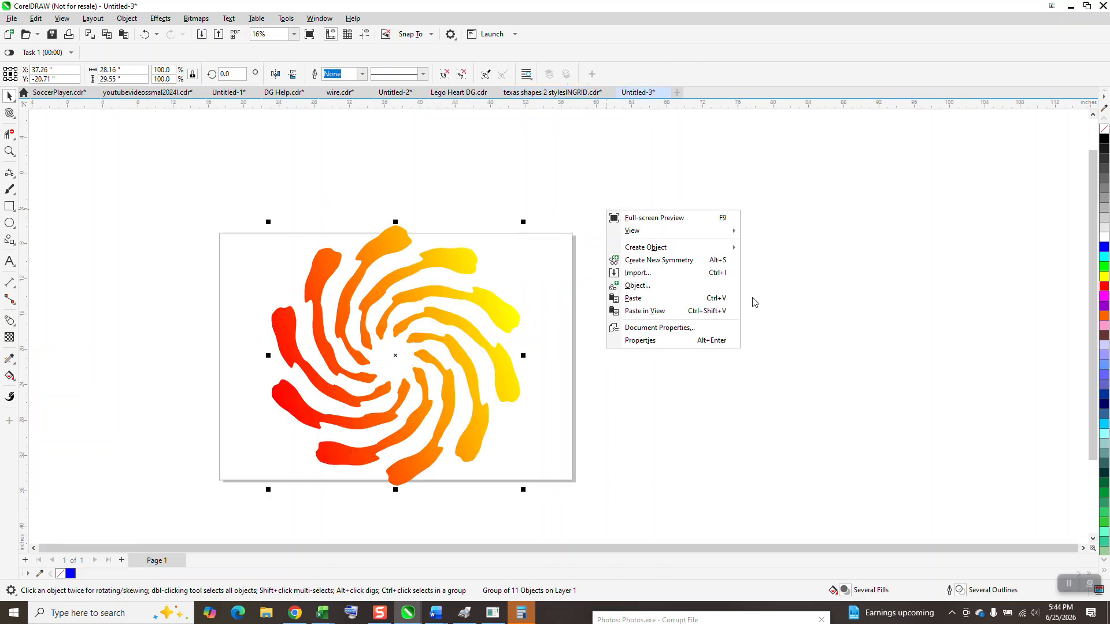
{"action": "left_click", "coordinate": [641, 300]}
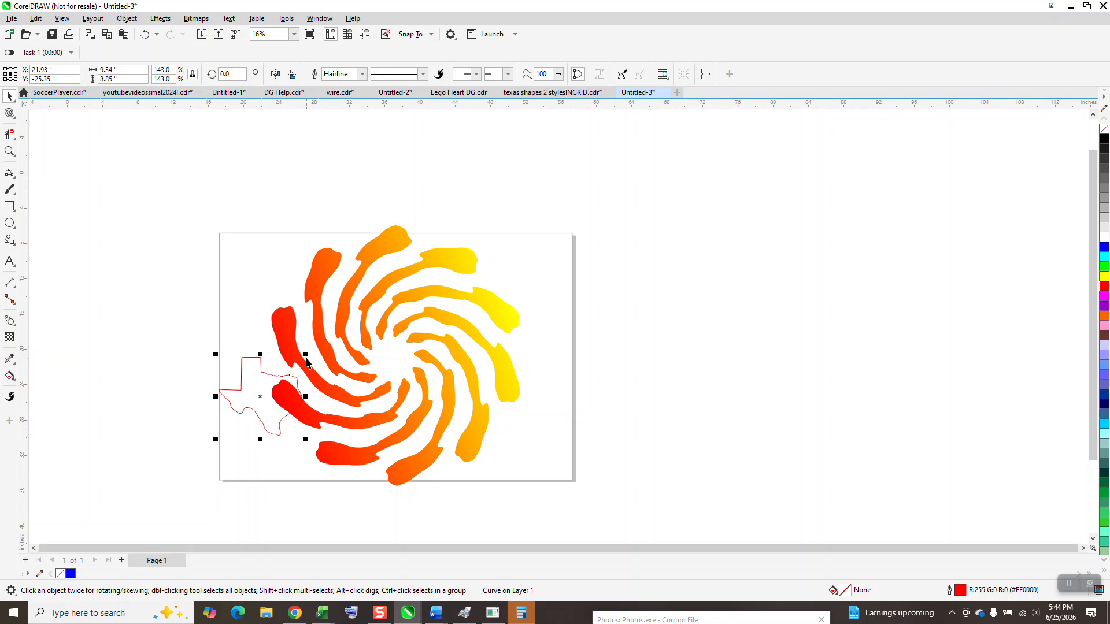
- Center the Texas outline over the swirl and scale it proportionally to about 26.5 by 25 inches
{"action": "left_click_drag", "start_coordinate": [305, 353], "coordinate": [576, 252]}
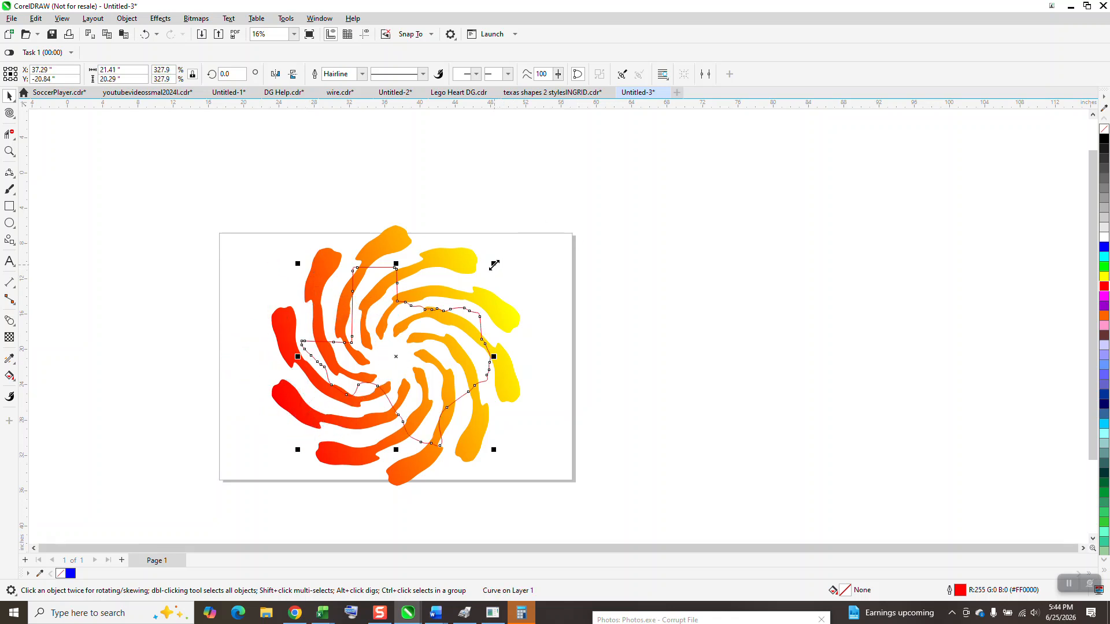
{"action": "left_click_drag", "start_coordinate": [495, 264], "coordinate": [515, 242]}
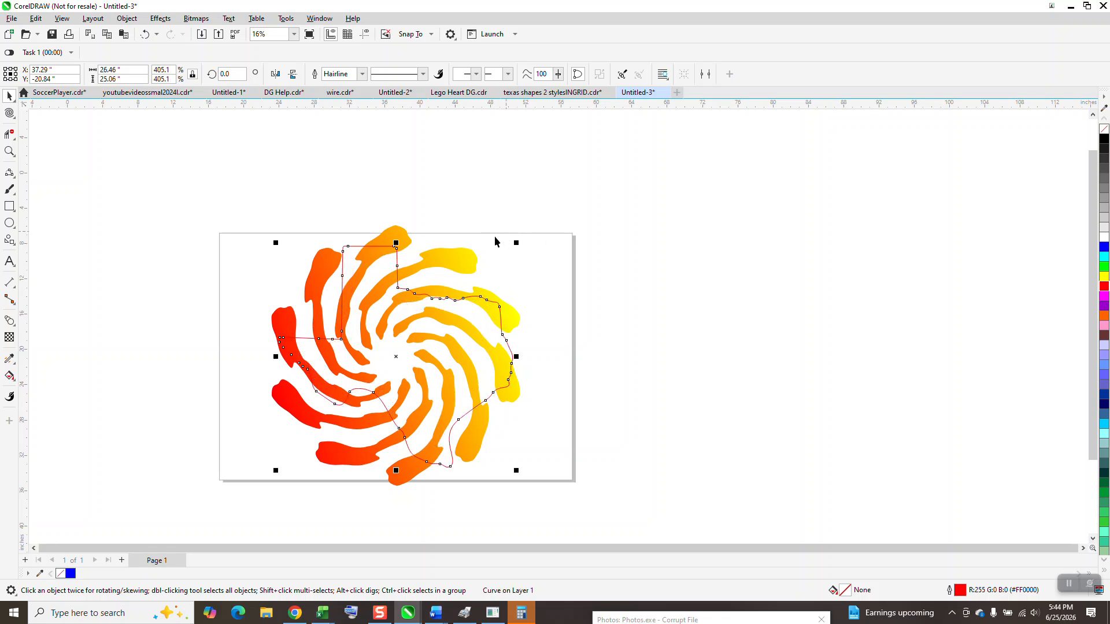
- Select the swirl group and the Texas outline together and create their intersection
{"action": "scroll", "coordinate": [506, 238], "scroll_direction": "down", "scroll_amount": 1}
{"action": "left_click_drag", "start_coordinate": [298, 173], "coordinate": [600, 453]}
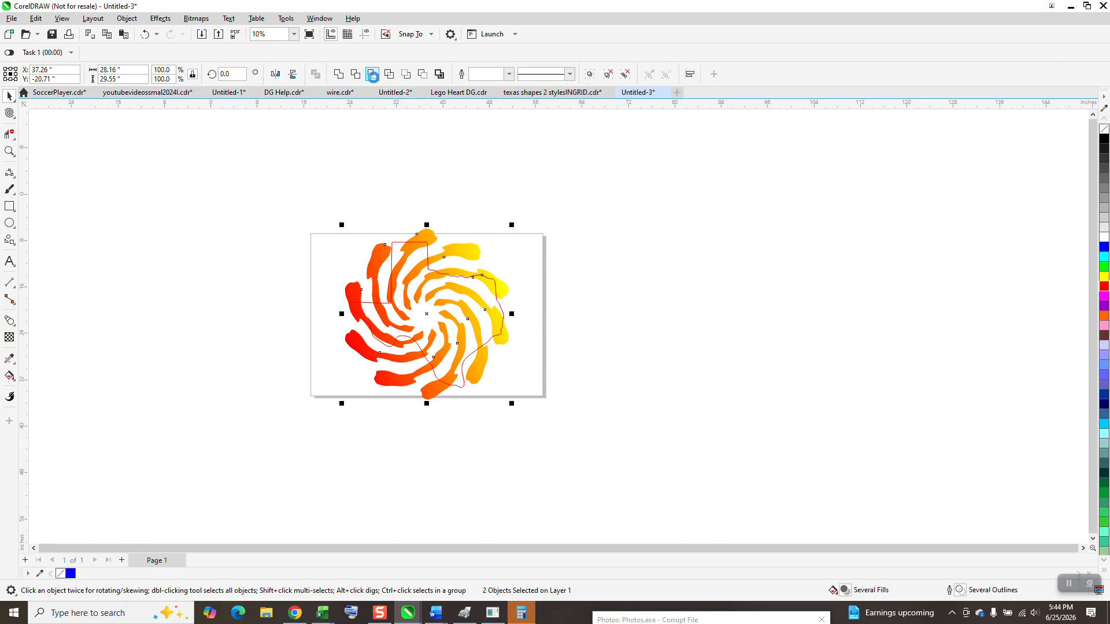
{"action": "left_click", "coordinate": [381, 65]}
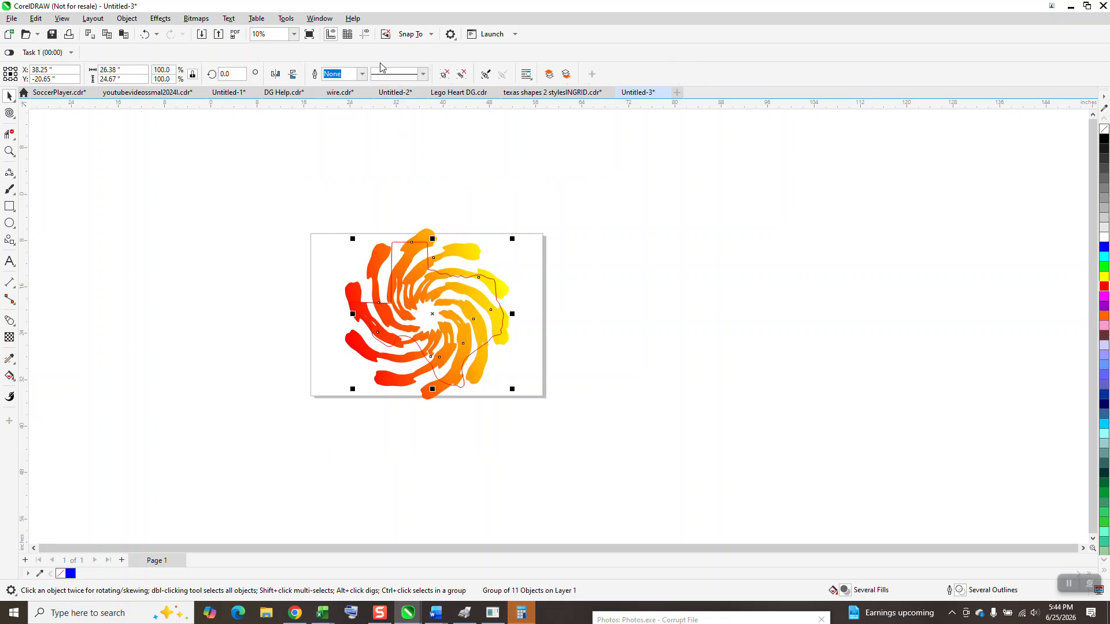
- Move the original swirl group 40 inches to the right, clear of the Texas shape
{"action": "left_click", "coordinate": [480, 165]}
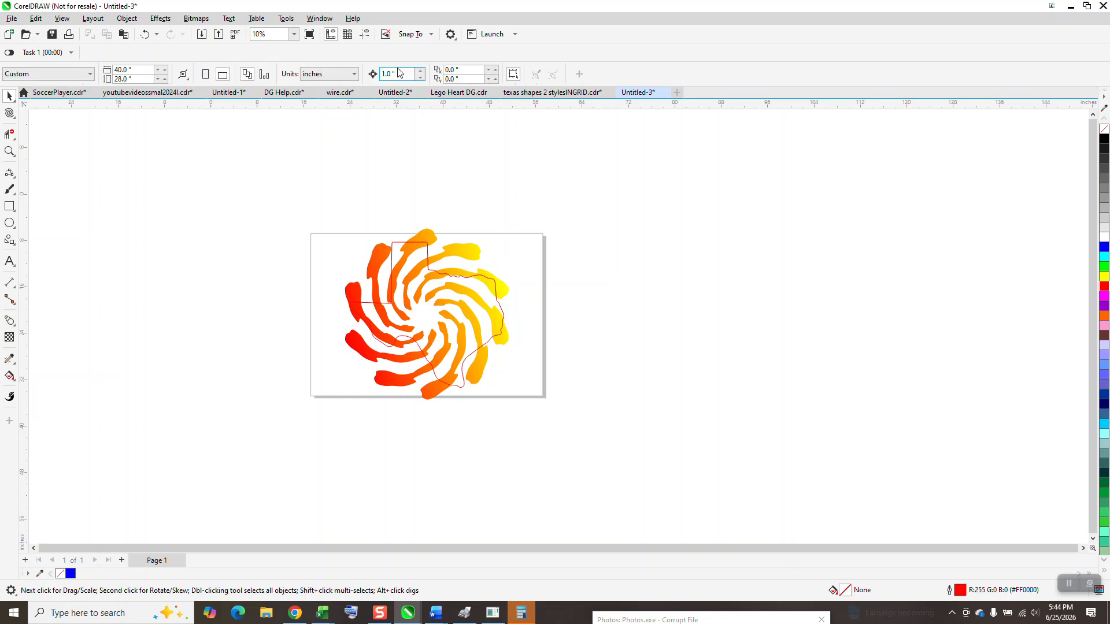
{"action": "type", "text": "2"}
{"action": "left_click", "coordinate": [485, 303]}
{"action": "key", "text": "Right"}
{"action": "key", "text": "Right"}
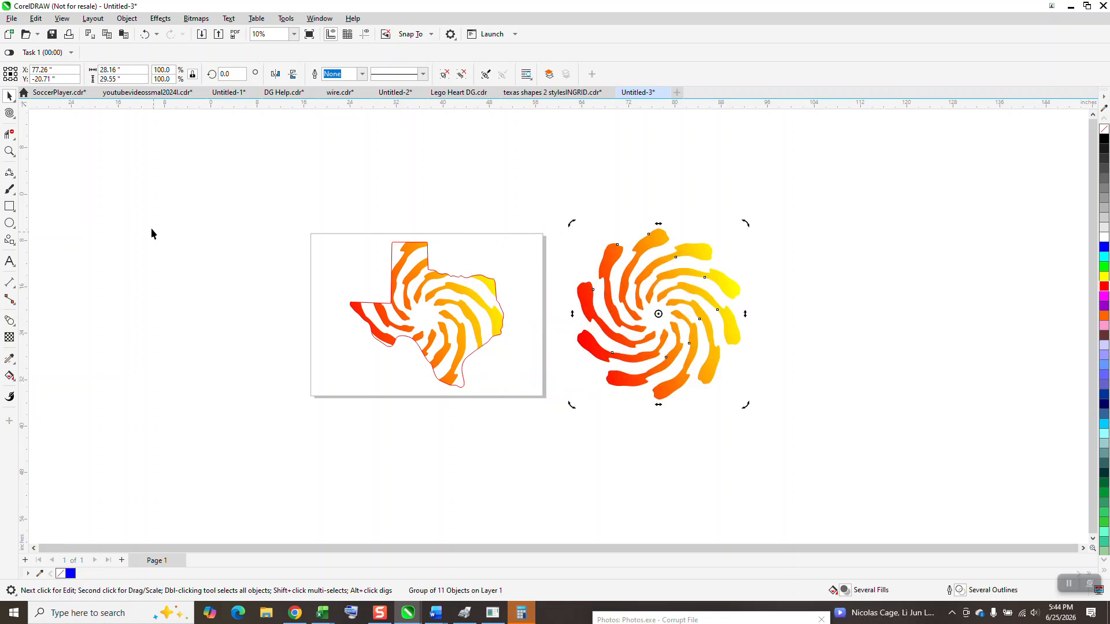
- Draw a rectangle about 35 by 31 inches around the Texas shape and fill it with black
{"action": "left_click", "coordinate": [9, 152]}
{"action": "left_click_drag", "start_coordinate": [348, 224], "coordinate": [586, 433]}
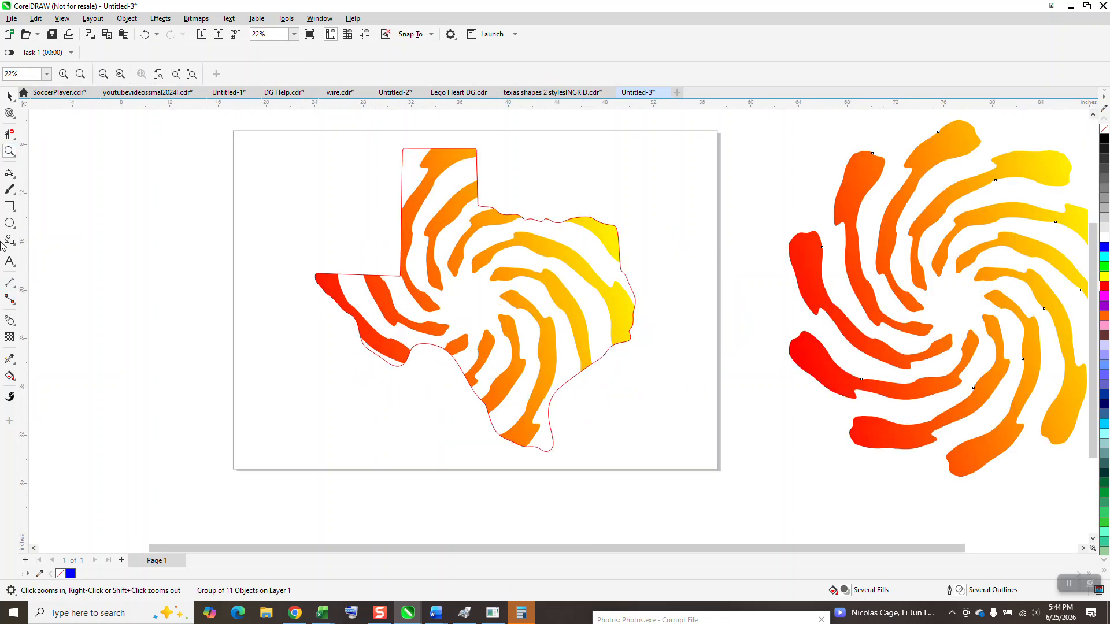
{"action": "left_click", "coordinate": [9, 207]}
{"action": "left_click_drag", "start_coordinate": [286, 135], "coordinate": [711, 505]}
{"action": "left_click", "coordinate": [1104, 139]}
- Send the black rectangle to the back, behind the Texas shape
{"action": "left_click", "coordinate": [127, 19]}
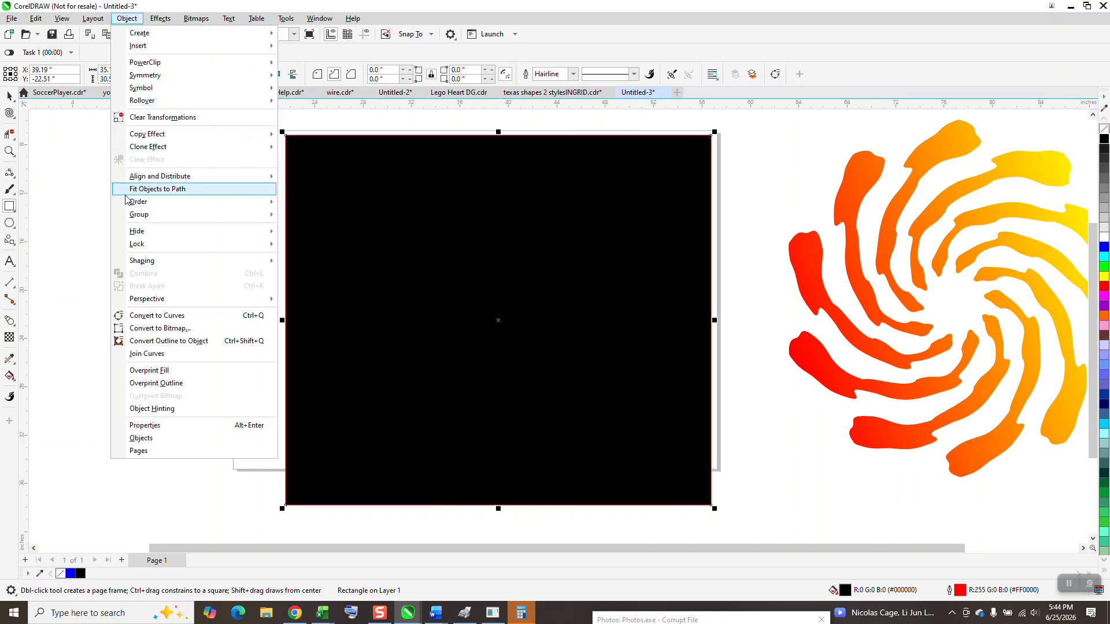
{"action": "mouse_move", "coordinate": [148, 202]}
{"action": "left_click", "coordinate": [321, 222]}
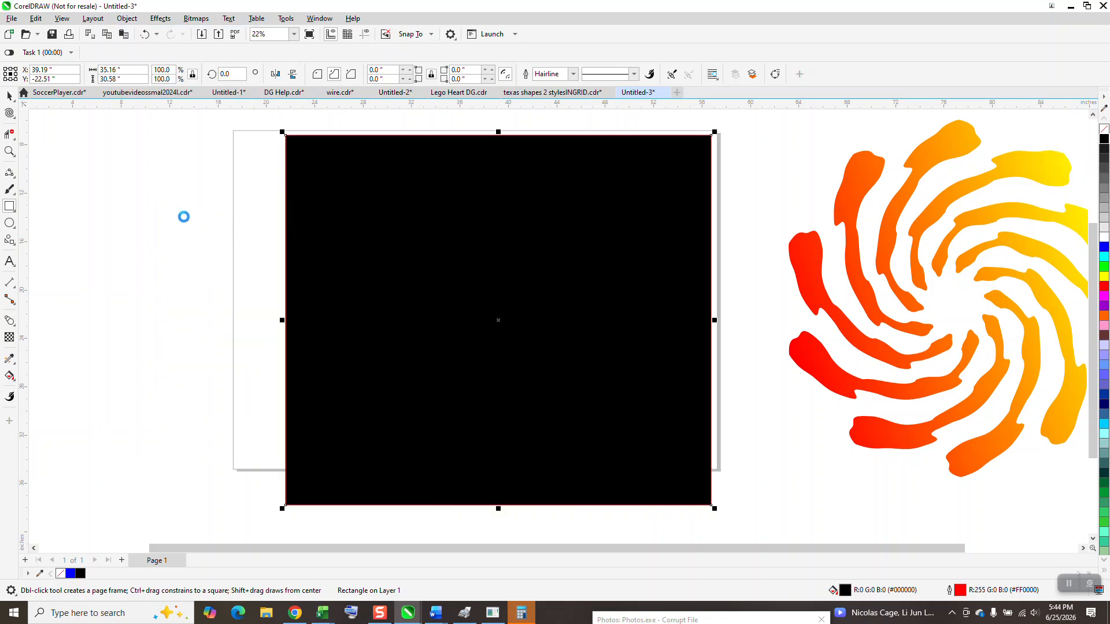
{"action": "left_click", "coordinate": [10, 96]}
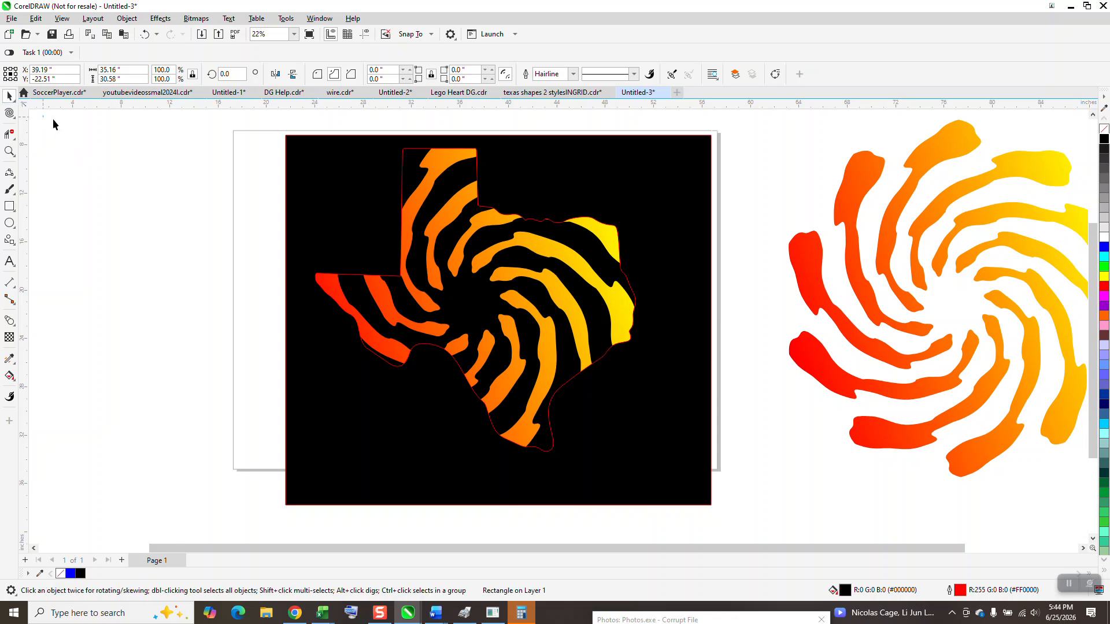
- Set the Texas outline's width to 12 pt and move the outline 20 inches to the left
{"action": "key", "text": "Escape"}
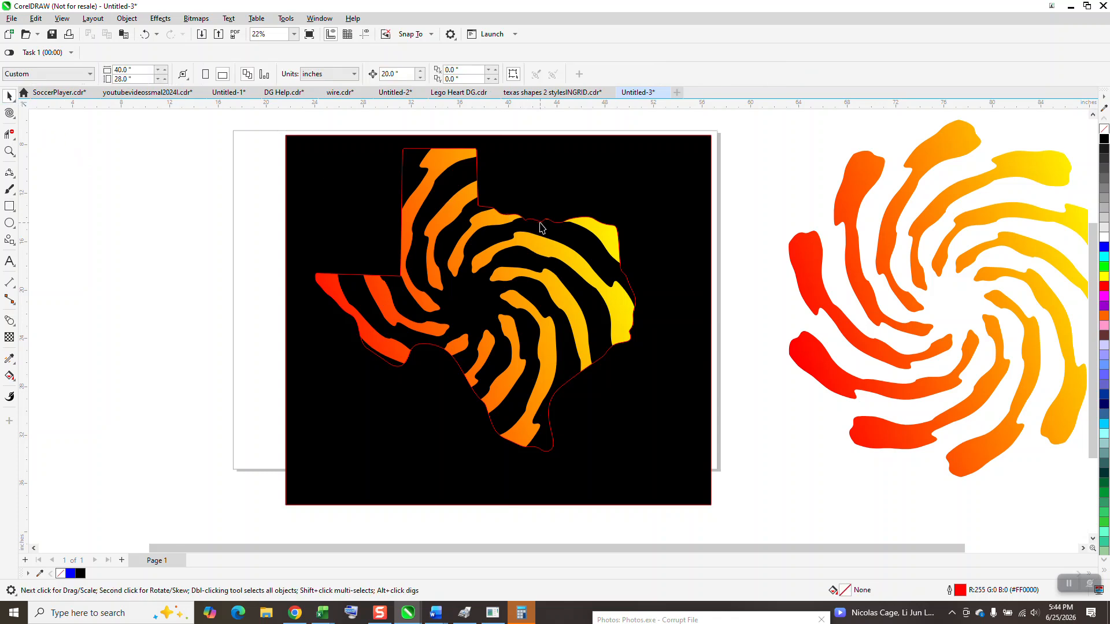
{"action": "left_click", "coordinate": [541, 227]}
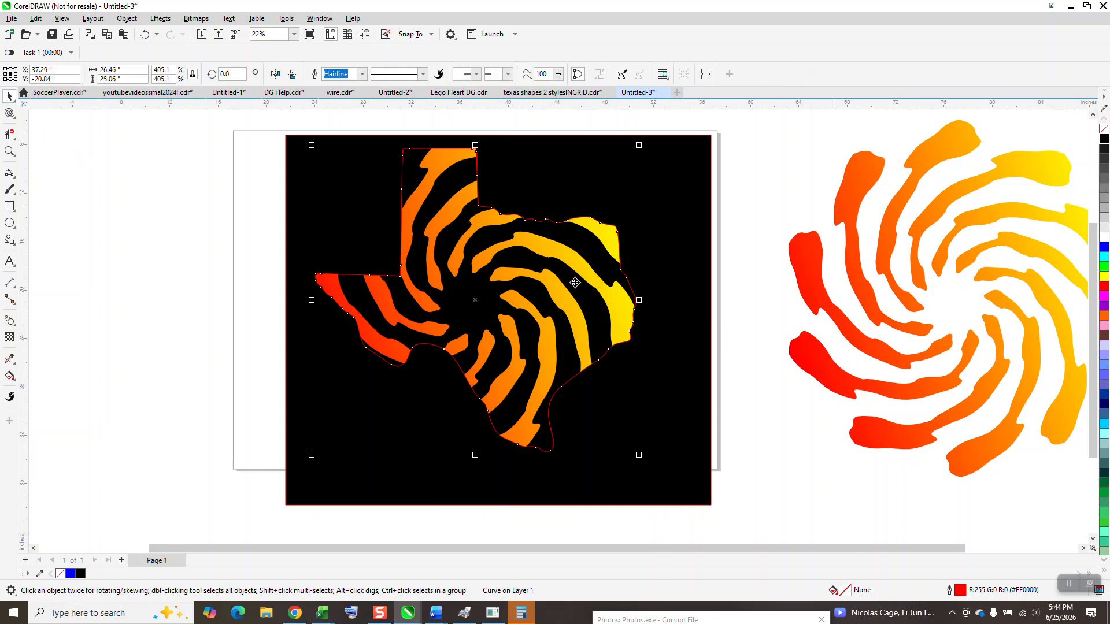
{"action": "left_click", "coordinate": [362, 74]}
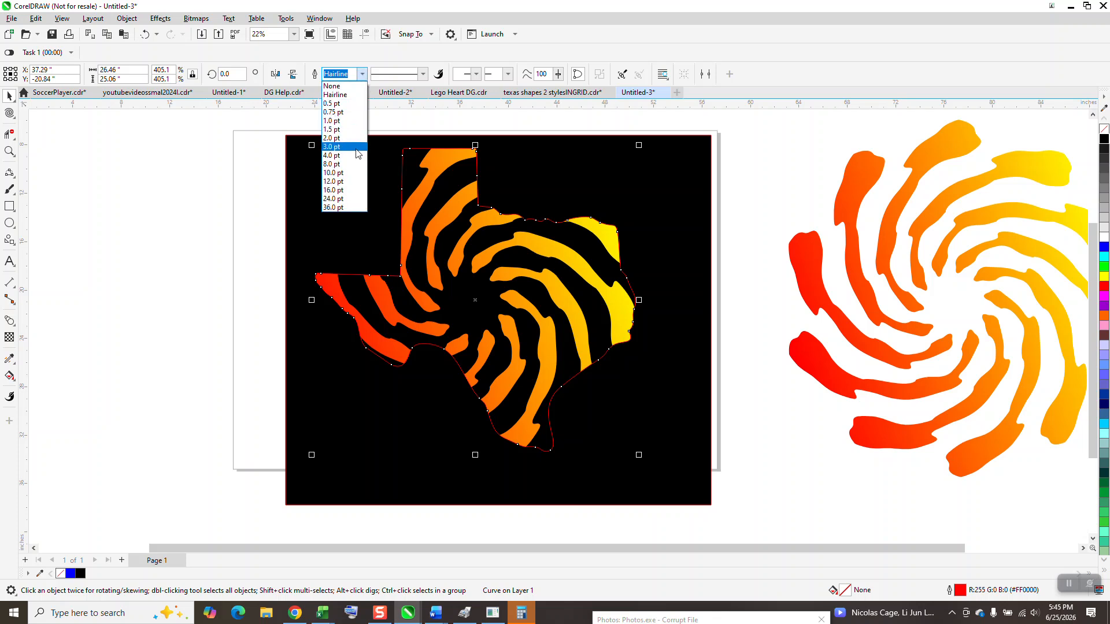
{"action": "left_click", "coordinate": [335, 181]}
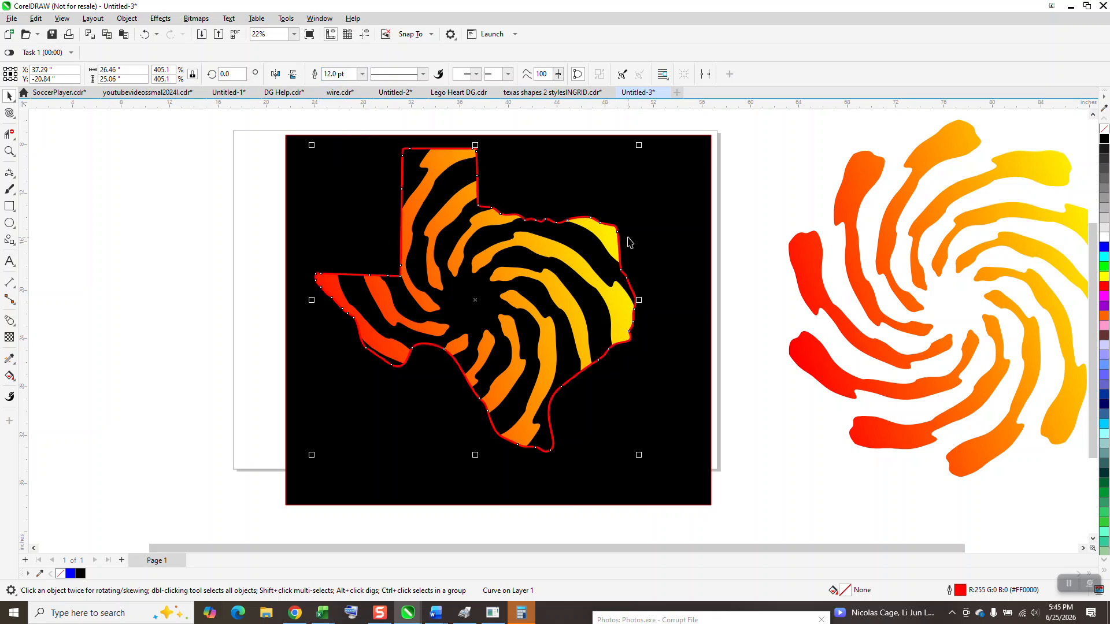
{"action": "left_click_drag", "start_coordinate": [626, 238], "coordinate": [385, 238]}
- Try a linear fountain fill across the Texas curve's interior and undo it
{"action": "left_click", "coordinate": [14, 380]}
{"action": "left_click", "coordinate": [41, 376]}
{"action": "left_click_drag", "start_coordinate": [149, 365], "coordinate": [315, 254]}
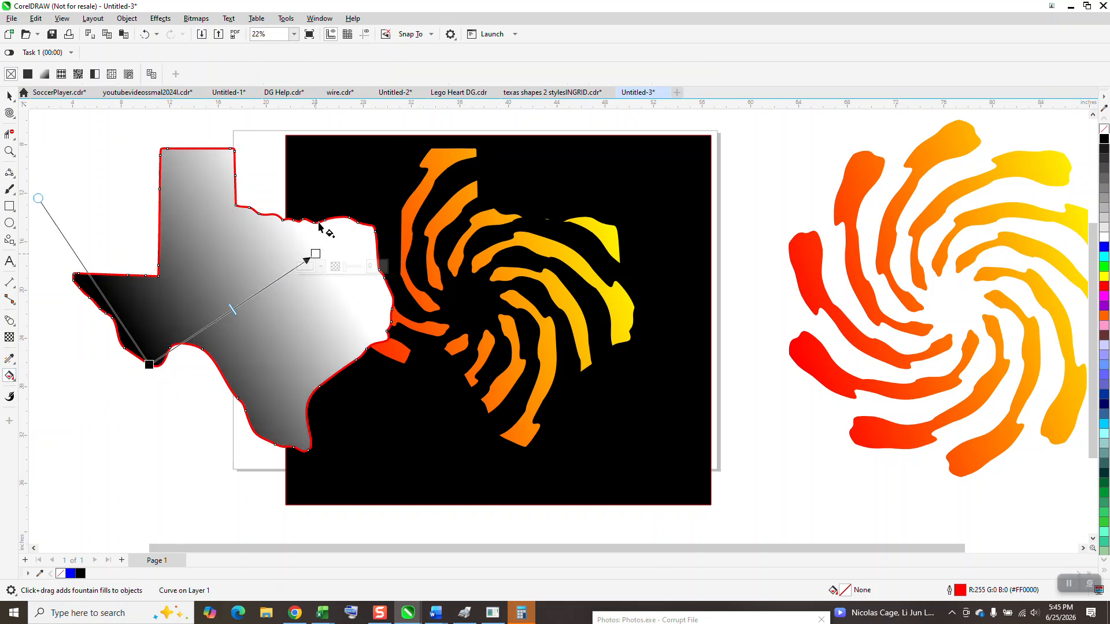
{"action": "left_click", "coordinate": [145, 34]}
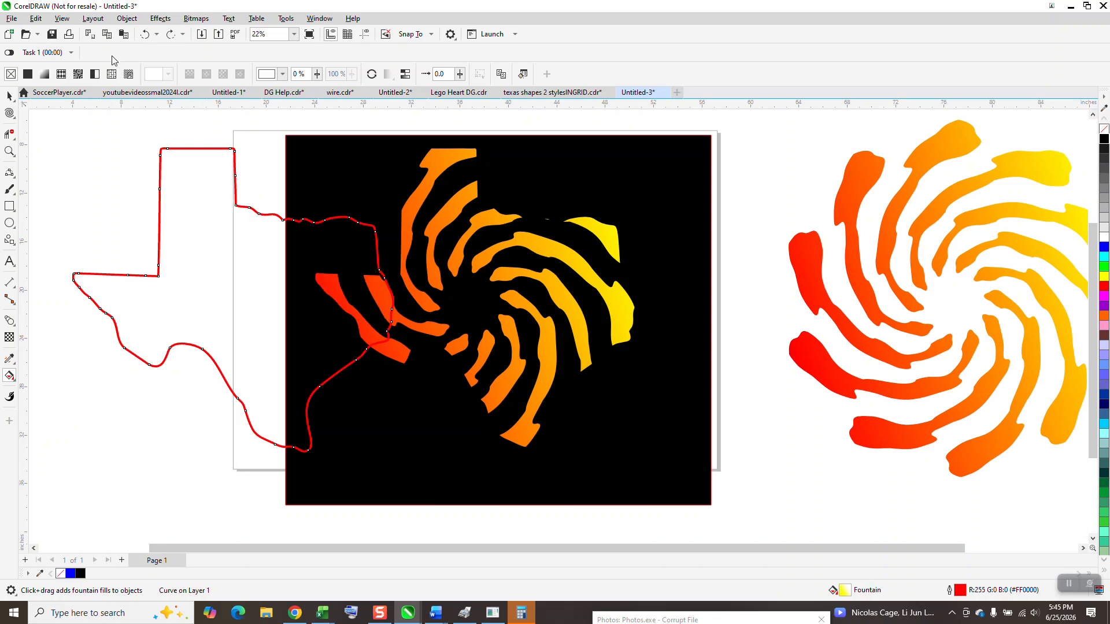
- Convert the Texas curve's 12 pt outline to an object
{"action": "left_click", "coordinate": [10, 96]}
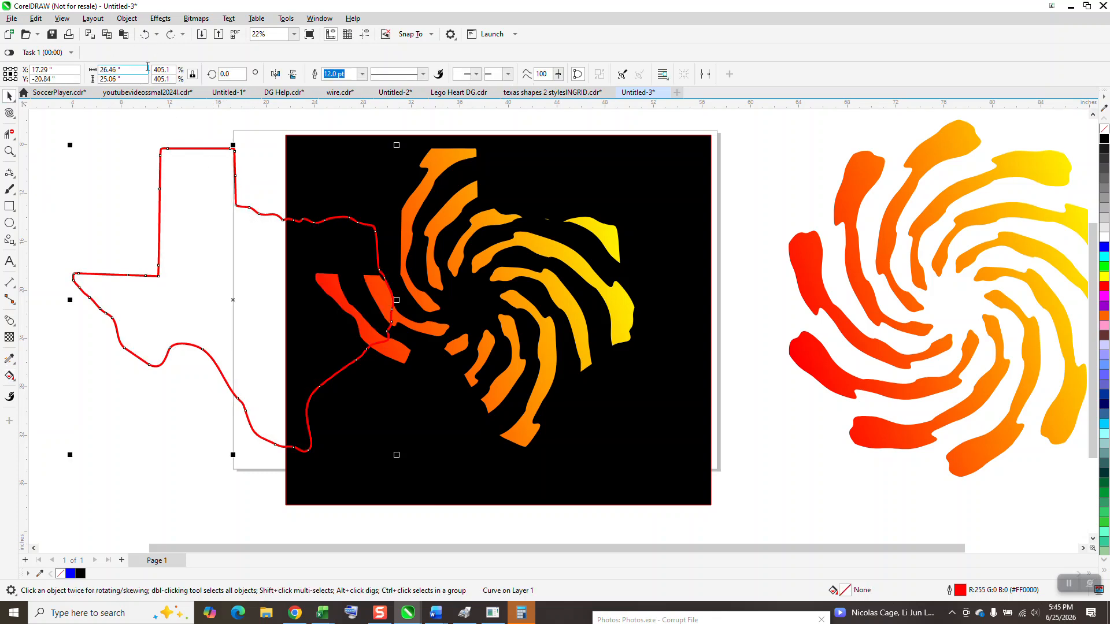
{"action": "left_click", "coordinate": [127, 18]}
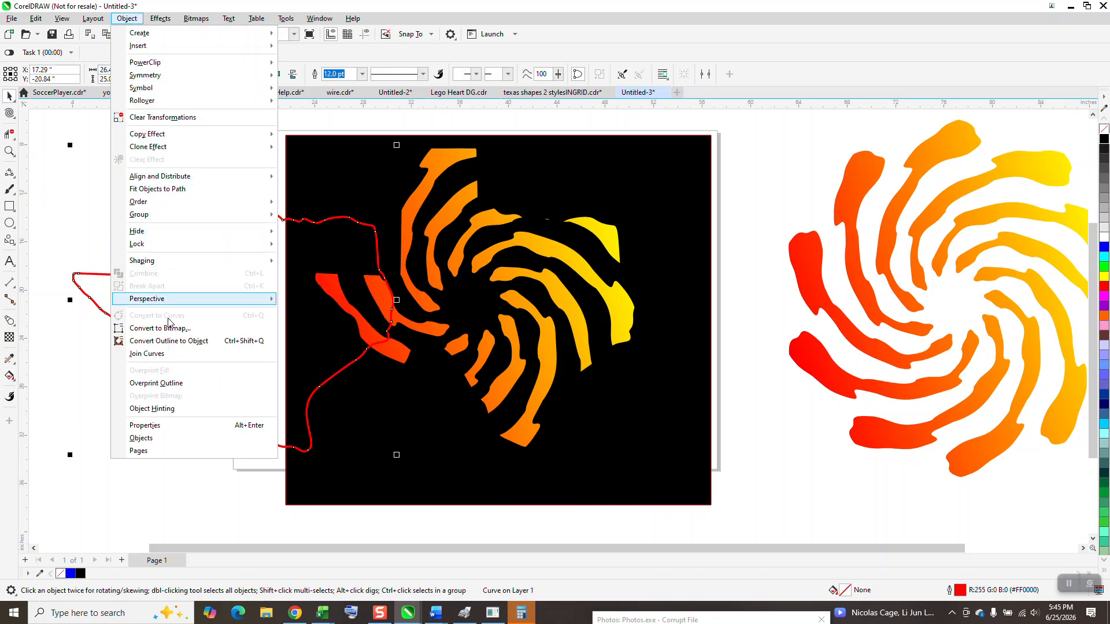
{"action": "left_click", "coordinate": [171, 341]}
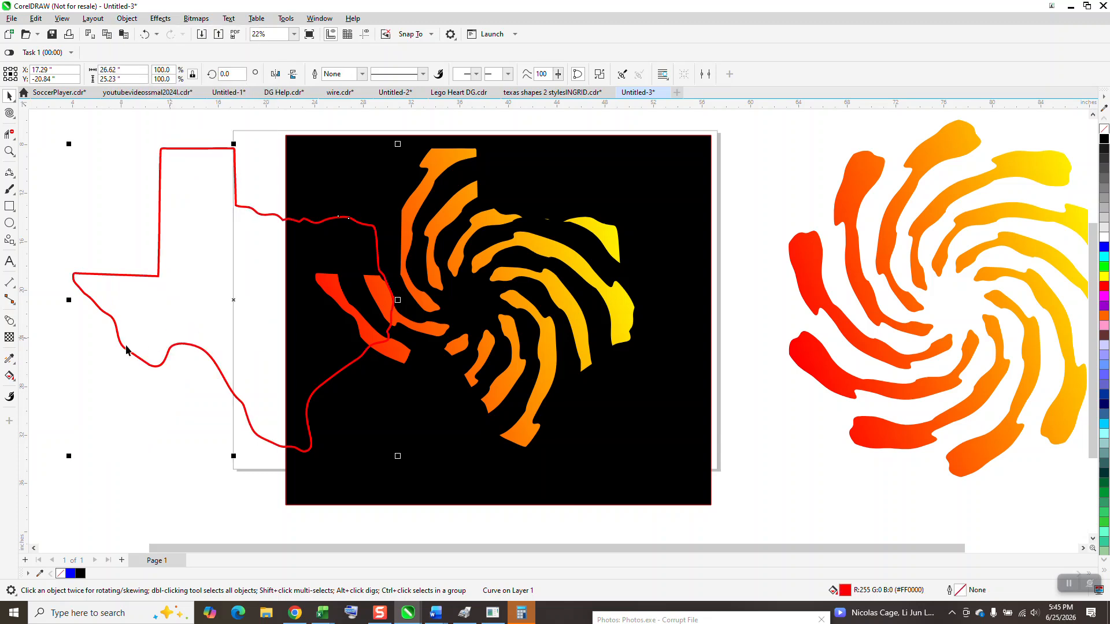
- Apply a linear fountain fill to the converted Texas outline, running from red at the northeast corner to yellow at the southwest
{"action": "left_click", "coordinate": [10, 376]}
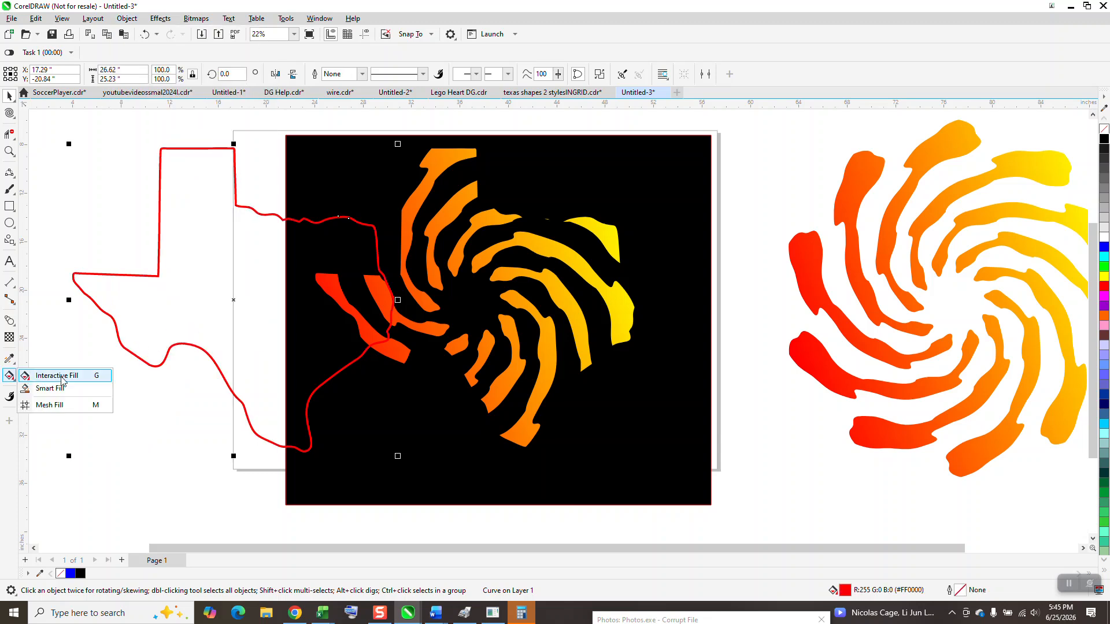
{"action": "left_click", "coordinate": [57, 375]}
{"action": "left_click_drag", "start_coordinate": [373, 227], "coordinate": [193, 345]}
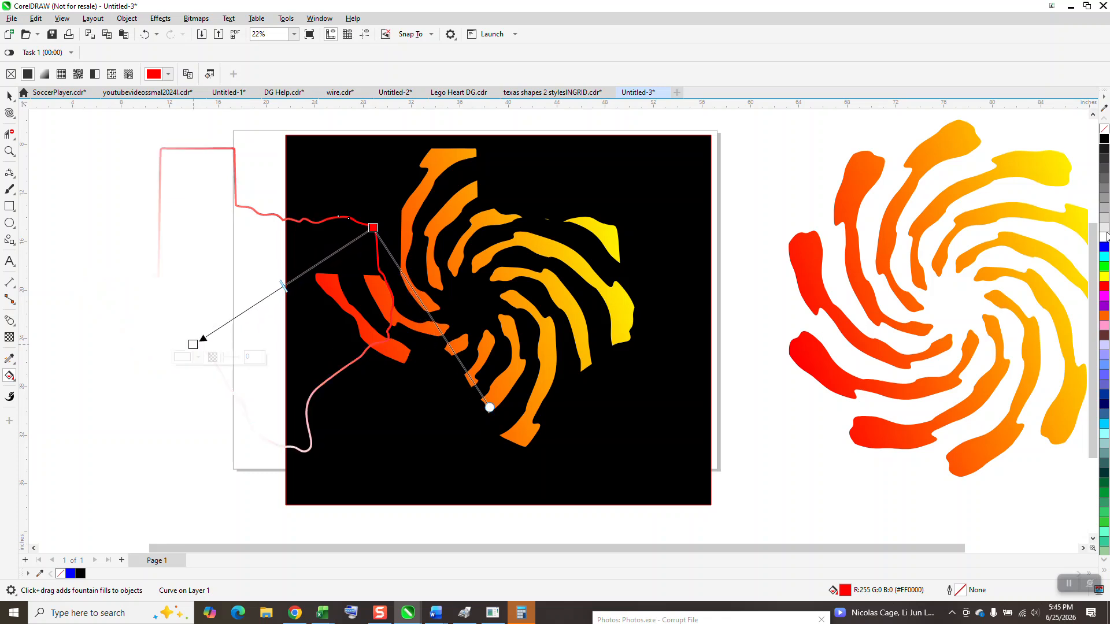
{"action": "left_click_drag", "start_coordinate": [1103, 276], "coordinate": [200, 343]}
- Move the gradient-filled Texas outline 20 inches to the right, back around the intersected swirl pieces
{"action": "left_click", "coordinate": [9, 96]}
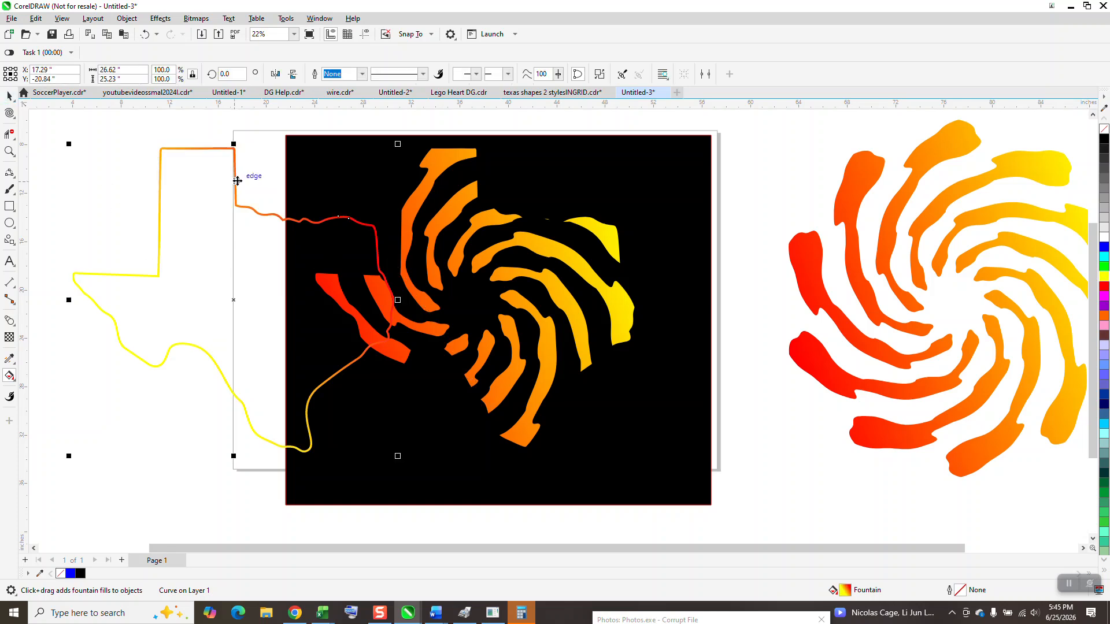
{"action": "key", "text": "p"}
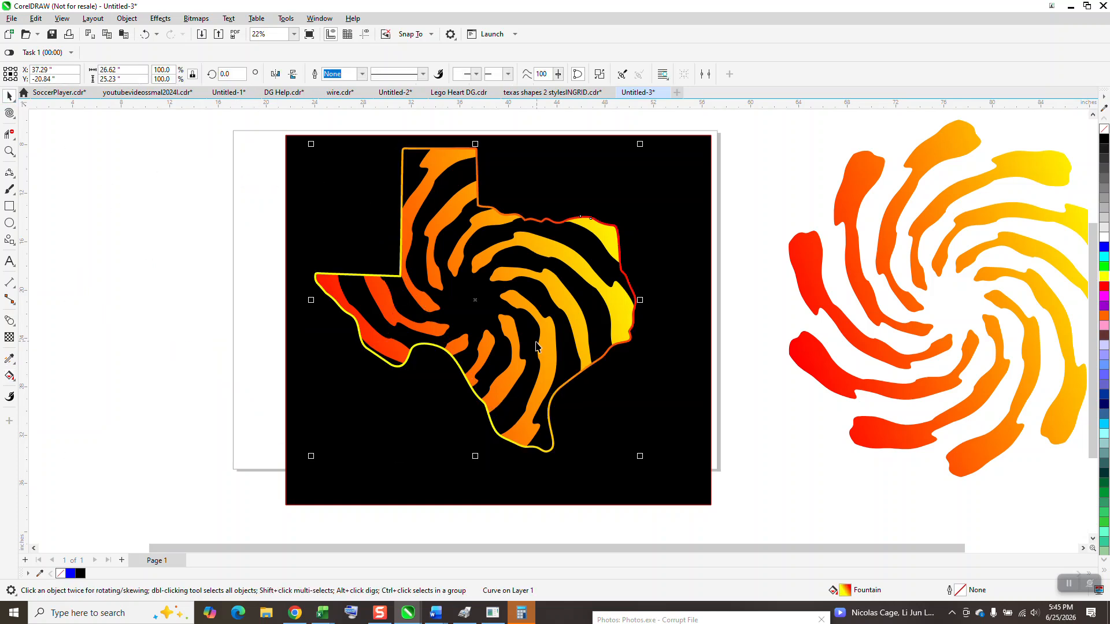
{"action": "scroll", "coordinate": [522, 378], "scroll_direction": "down", "scroll_amount": 3}
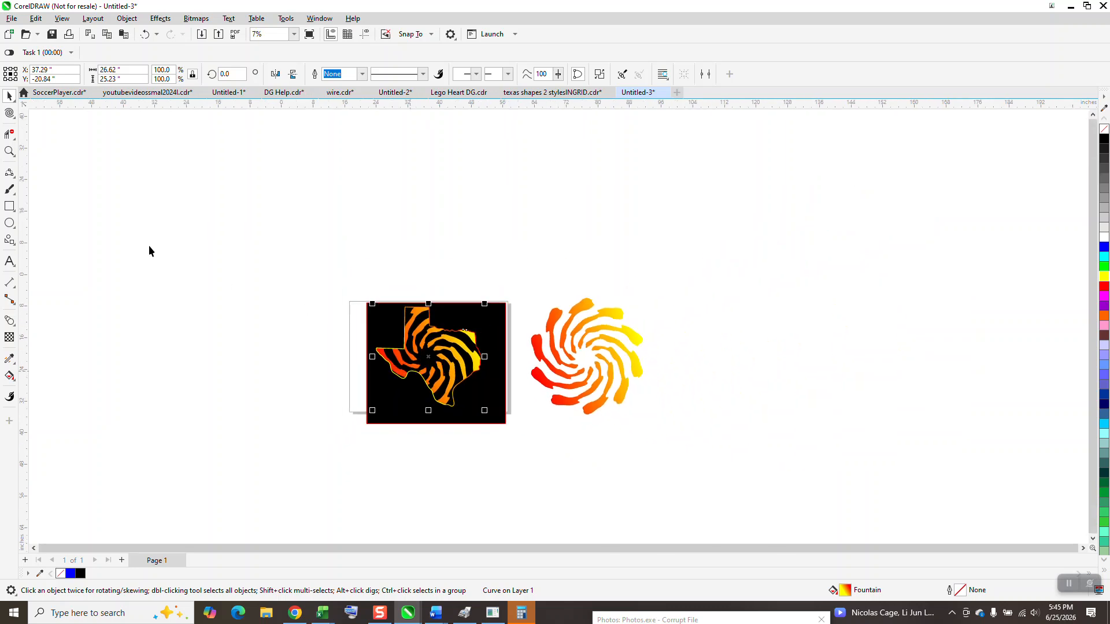
{"action": "left_click", "coordinate": [9, 152]}
{"action": "left_click_drag", "start_coordinate": [350, 271], "coordinate": [564, 458]}
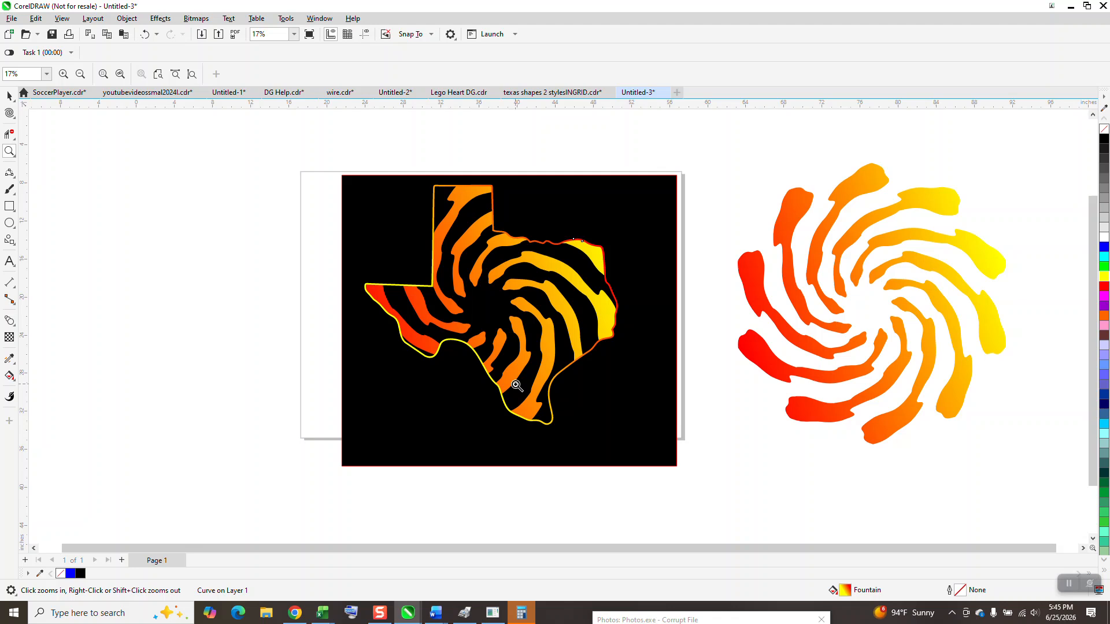
{"action": "left_click_drag", "start_coordinate": [350, 164], "coordinate": [710, 507]}
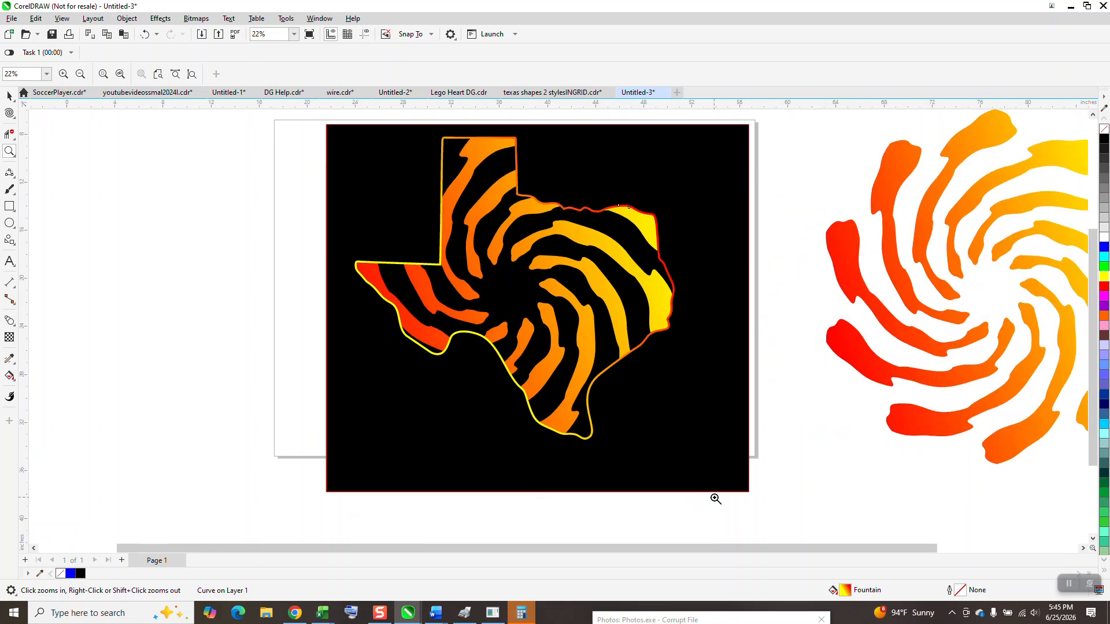